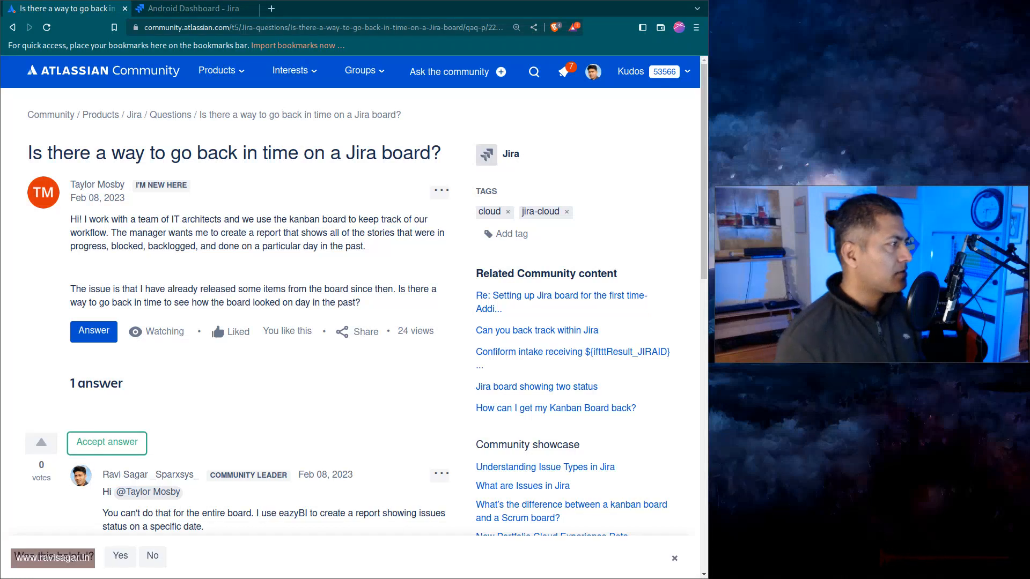
Read the community question and its answer, selecting the suggested JQL query.
{"action": "double_click", "coordinate": [208, 246]}
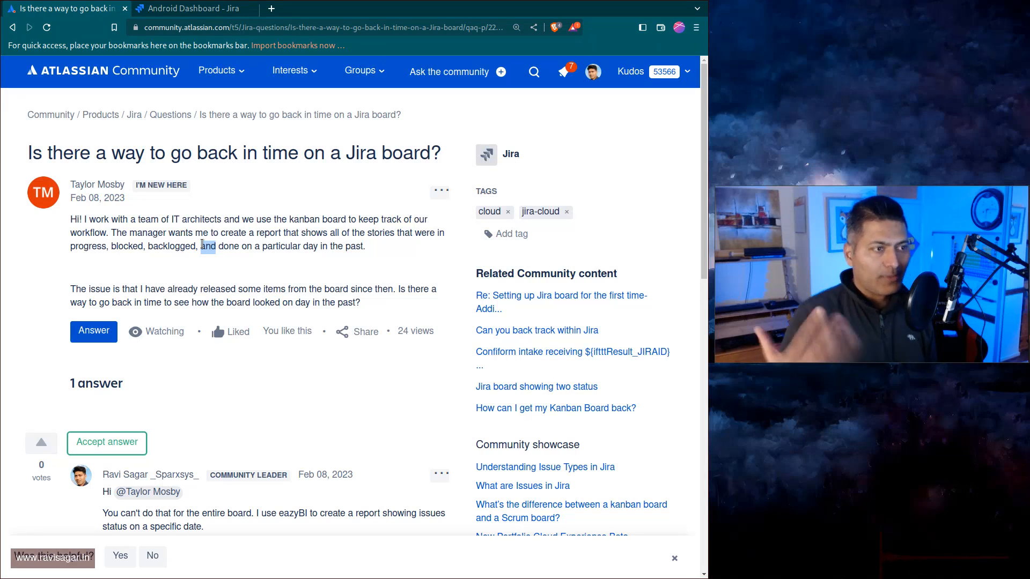
{"action": "left_click", "coordinate": [202, 244]}
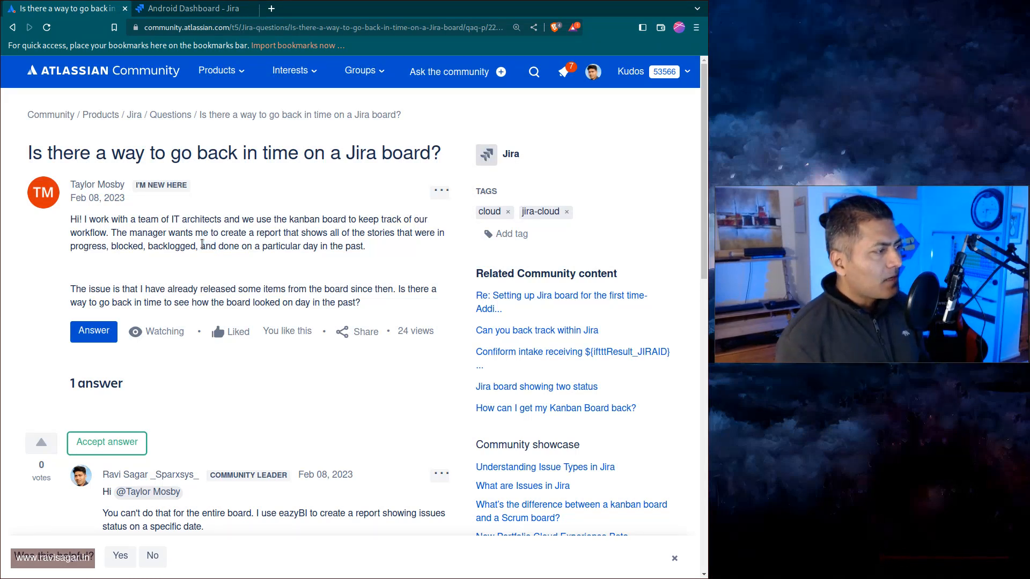
{"action": "scroll", "coordinate": [202, 244], "scroll_direction": "down", "scroll_amount": 3}
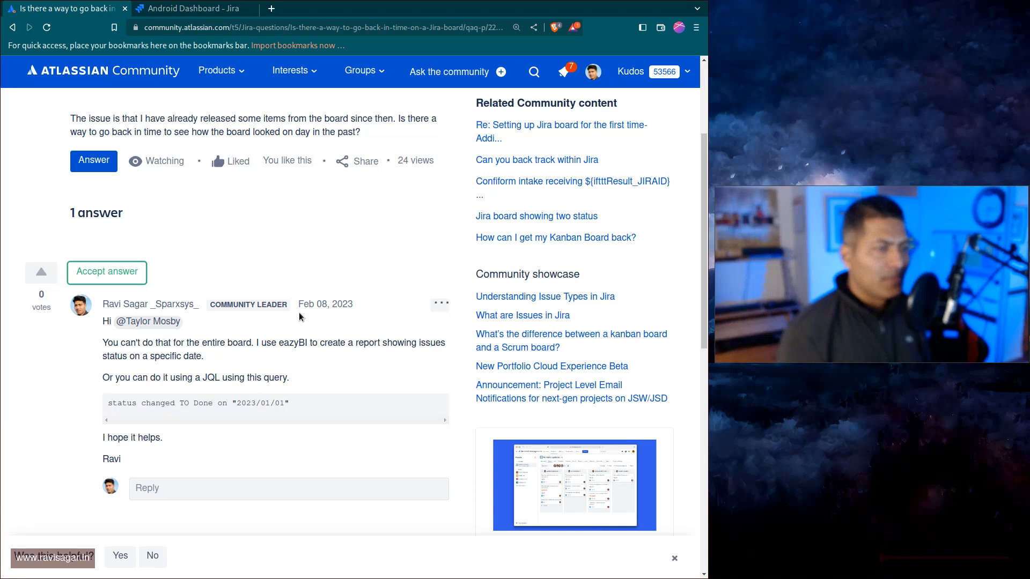
{"action": "mouse_move", "coordinate": [906, 269]}
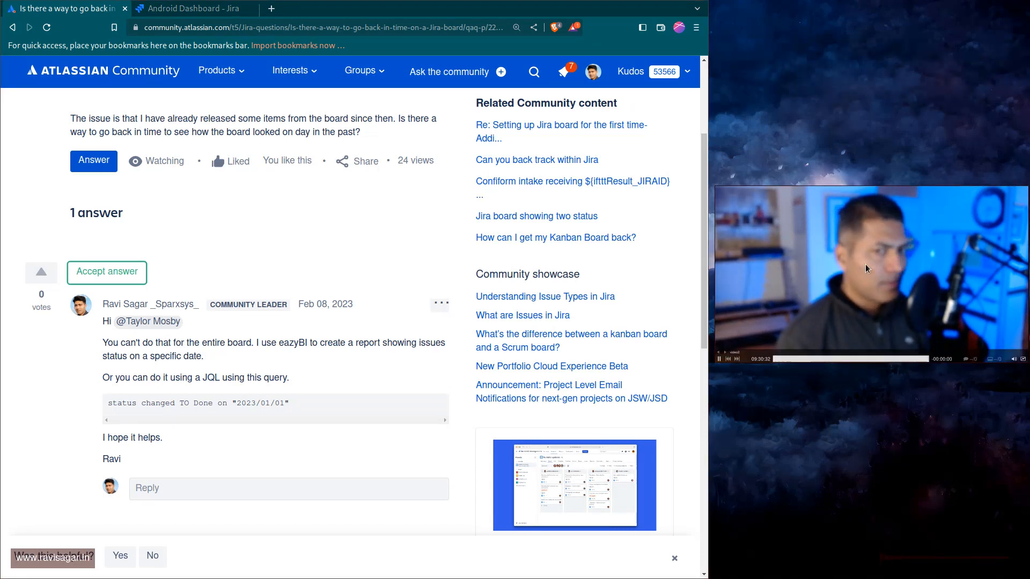
{"action": "mouse_move", "coordinate": [873, 271]}
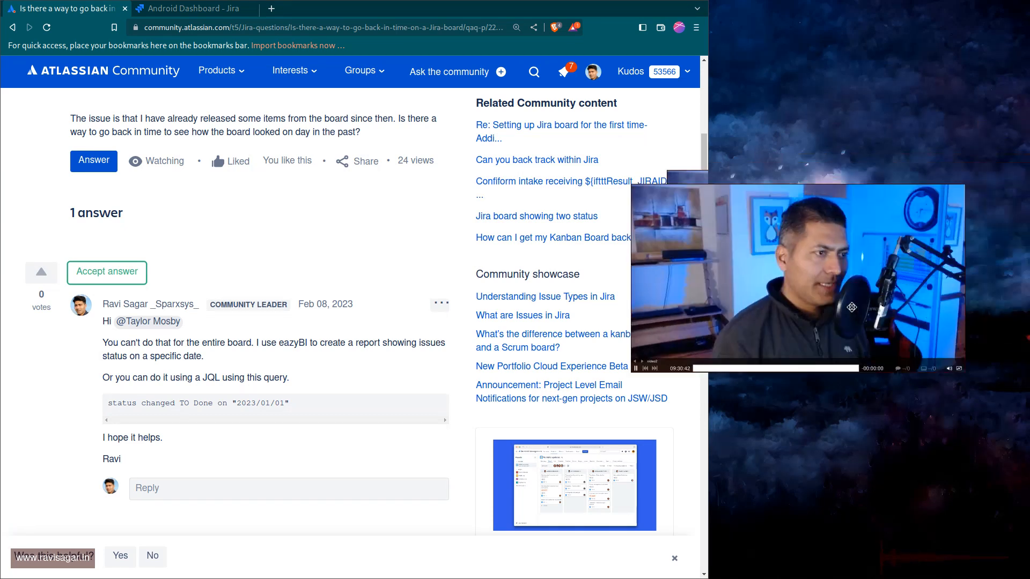
{"action": "left_click_drag", "start_coordinate": [951, 390], "coordinate": [843, 320]}
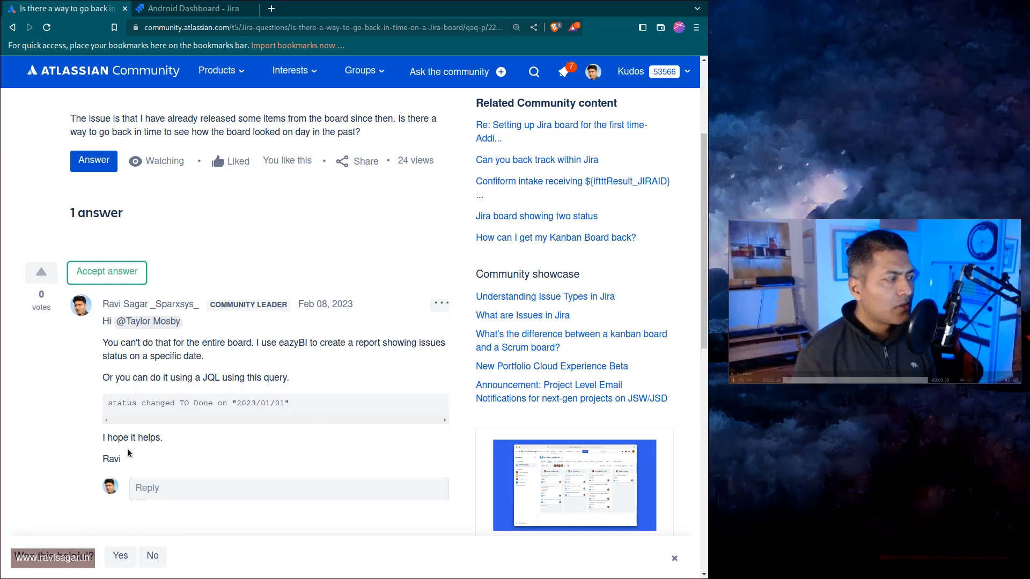
{"action": "triple_click", "coordinate": [185, 407]}
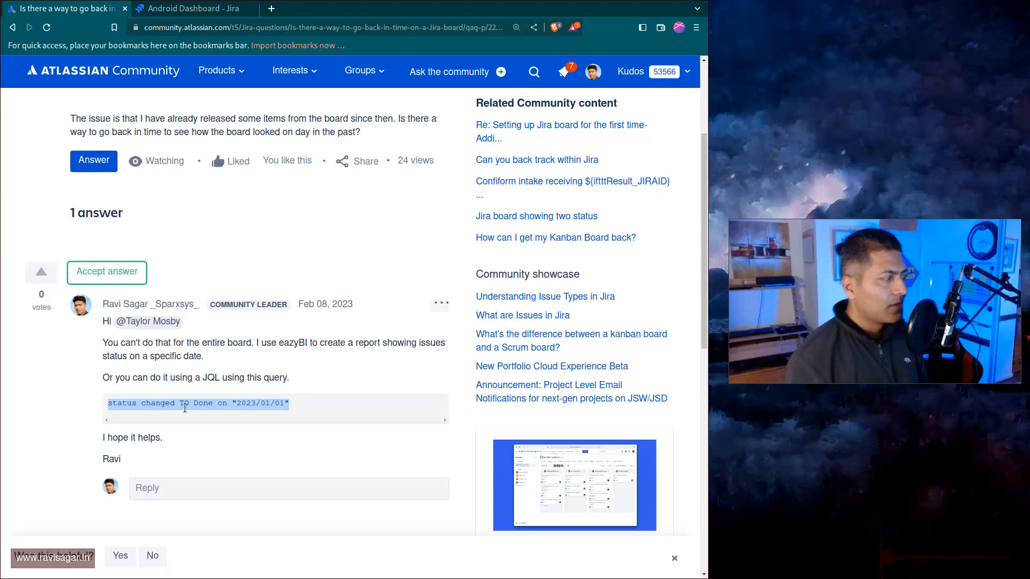
Open the Jira issue search from the Jira tab.
{"action": "key", "text": "ctrl+Tab"}
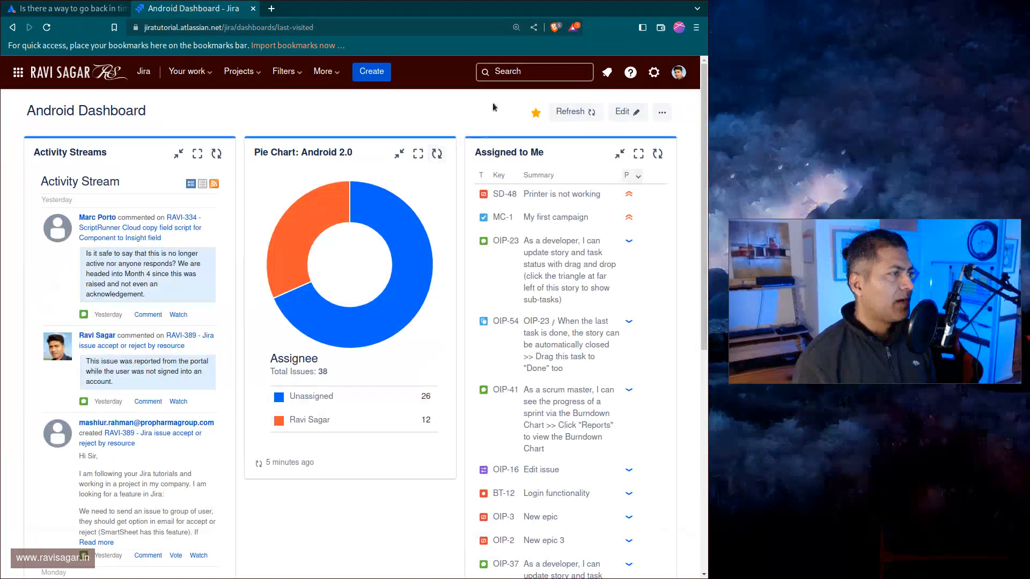
{"action": "left_click", "coordinate": [507, 72]}
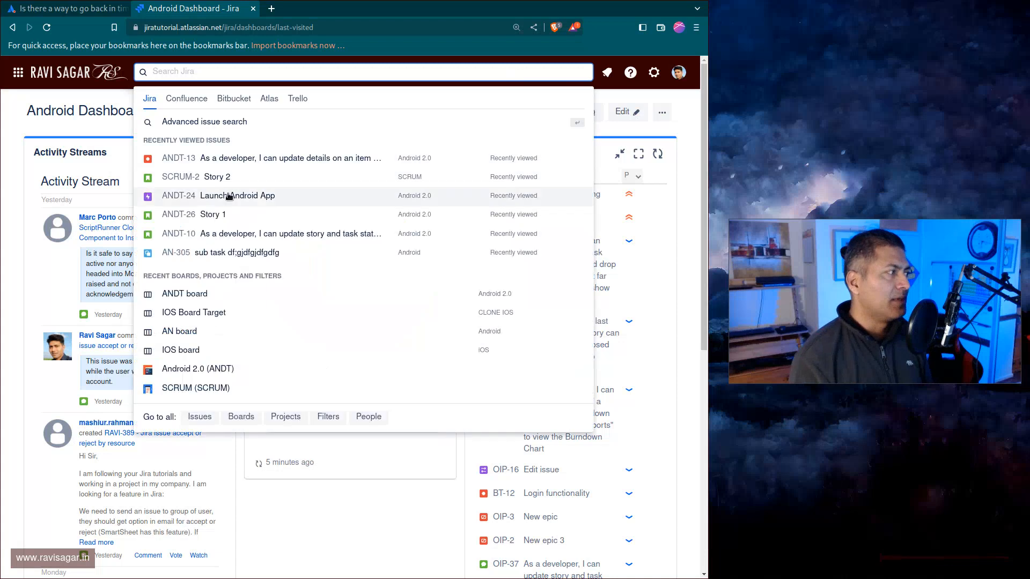
{"action": "left_click", "coordinate": [200, 417]}
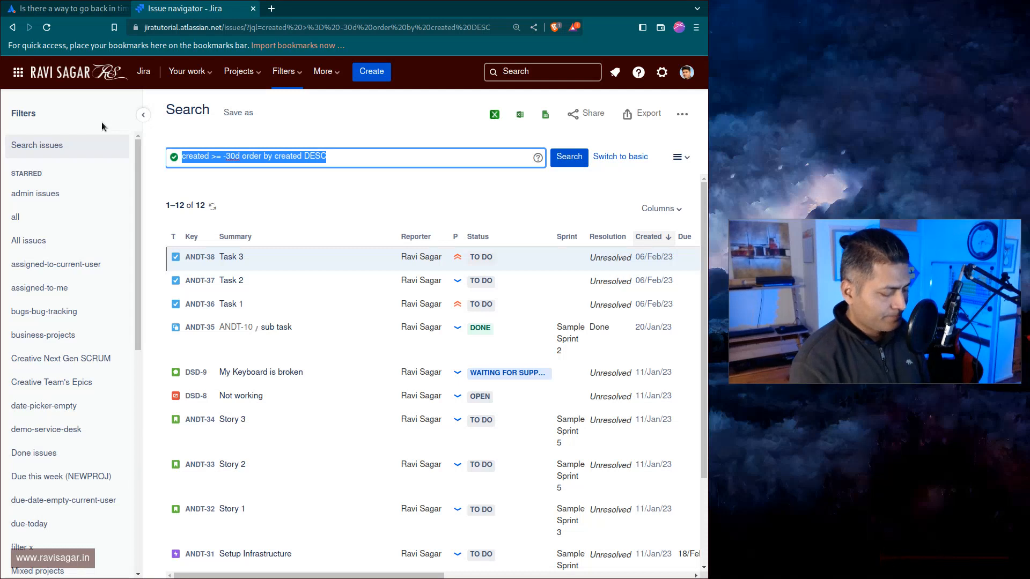
Enter the JQL query status changed to "In Progress" on "2023/01/01" and run it.
{"action": "type", "text": "stua"}
{"action": "key", "text": "BackSpace"}
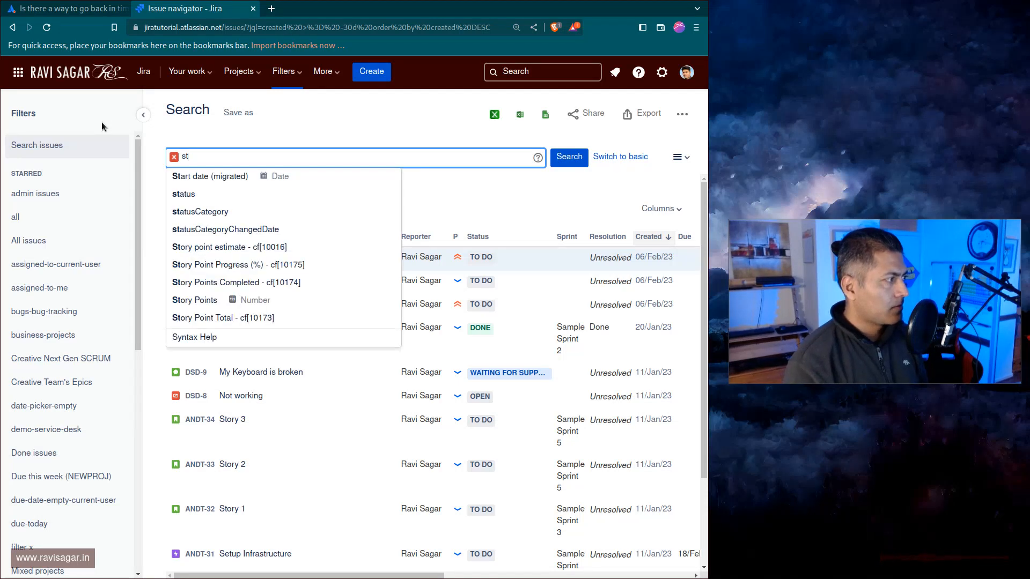
{"action": "type", "text": "atus w"}
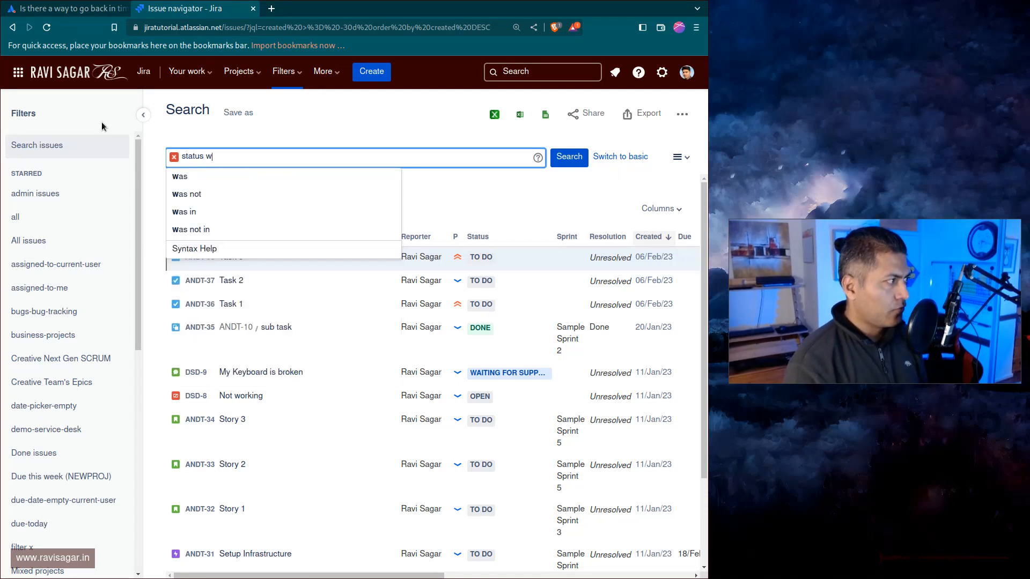
{"action": "key", "text": "BackSpace"}
{"action": "type", "text": "cha"}
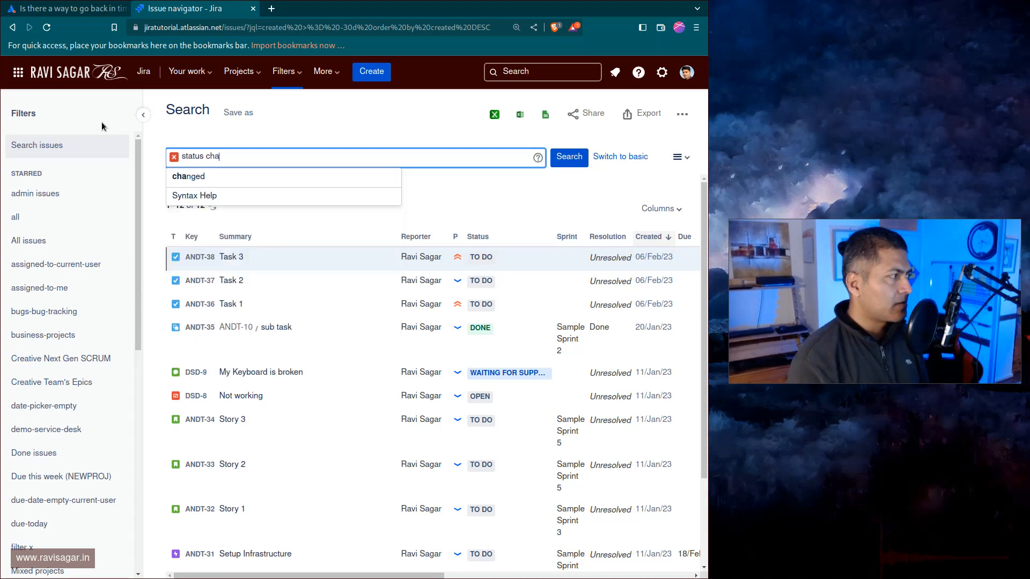
{"action": "type", "text": "nged to Done"}
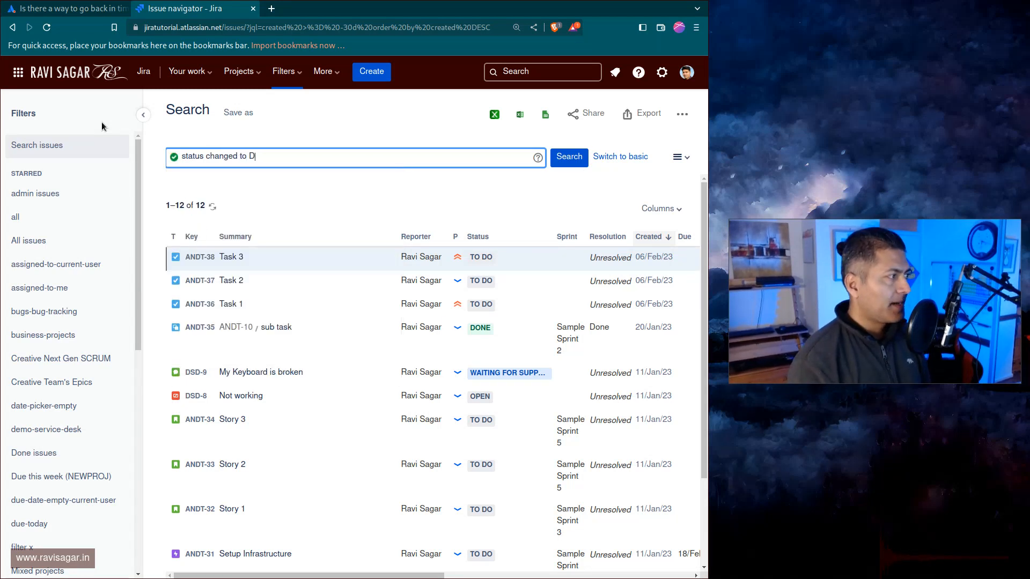
{"action": "key", "text": "BackSpace"}
{"action": "key", "text": "BackSpace"}
{"action": "key", "text": "BackSpace"}
{"action": "key", "text": "BackSpace"}
{"action": "key", "text": "BackSpace"}
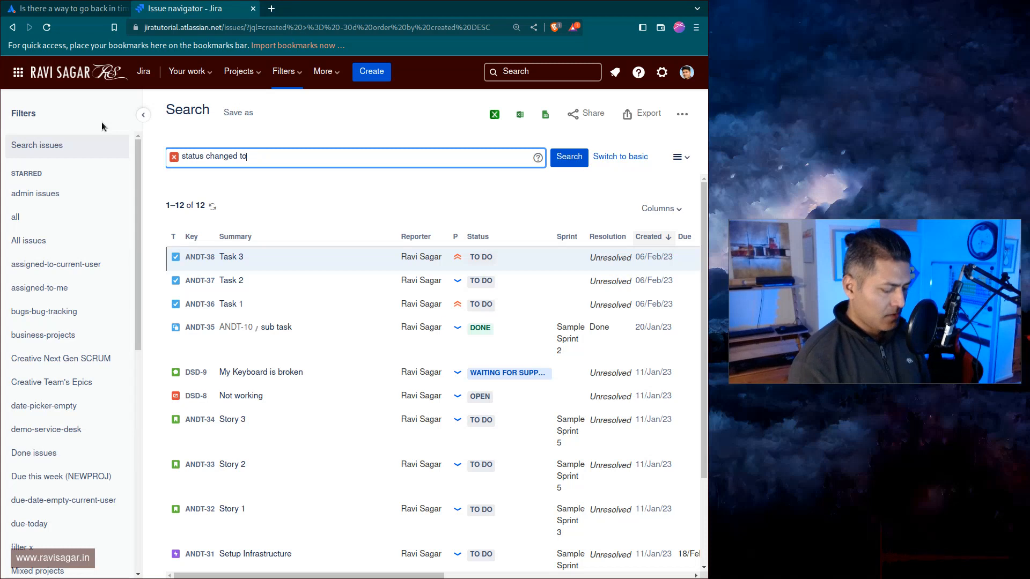
{"action": "type", "text": "In"}
{"action": "key", "text": "BackSpace"}
{"action": "key", "text": "BackSpace"}
{"action": "key", "text": "BackSpace"}
{"action": "type", "text": "\""}
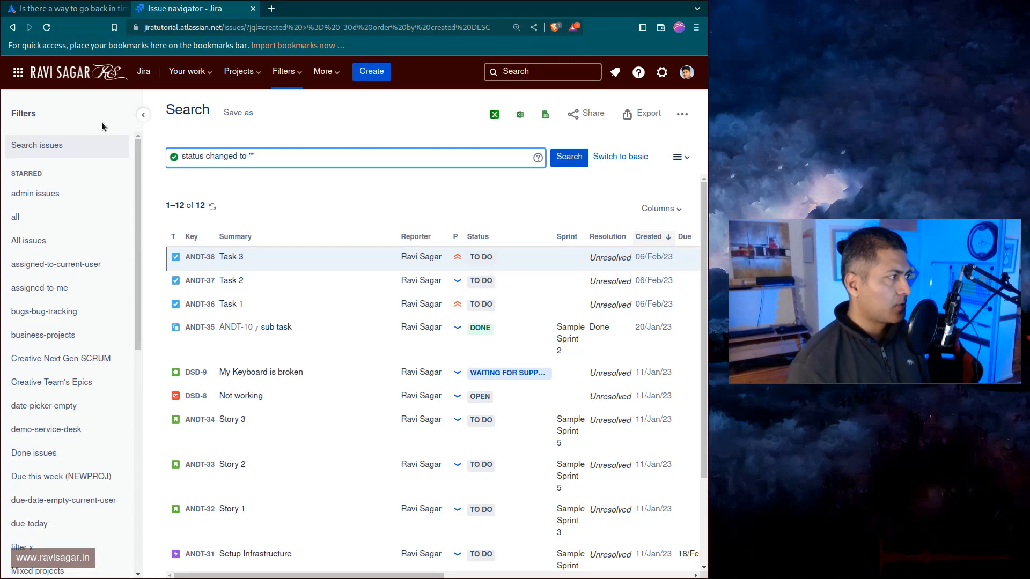
{"action": "type", "text": "In Propgre"}
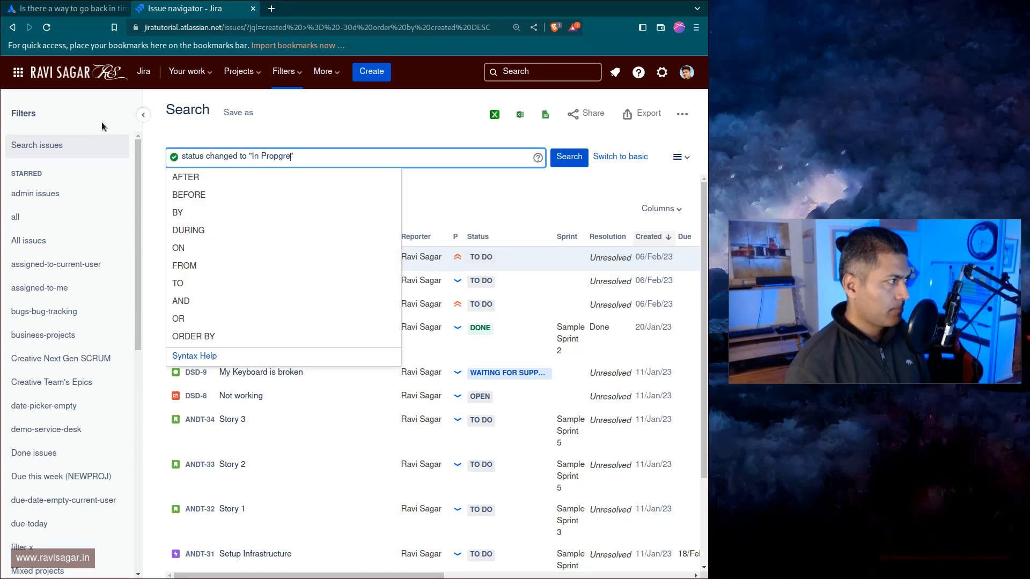
{"action": "key", "text": "BackSpace"}
{"action": "key", "text": "BackSpace"}
{"action": "key", "text": "BackSpace"}
{"action": "key", "text": "BackSpace"}
{"action": "key", "text": "BackSpace"}
{"action": "key", "text": "BackSpace"}
{"action": "type", "text": "gre"}
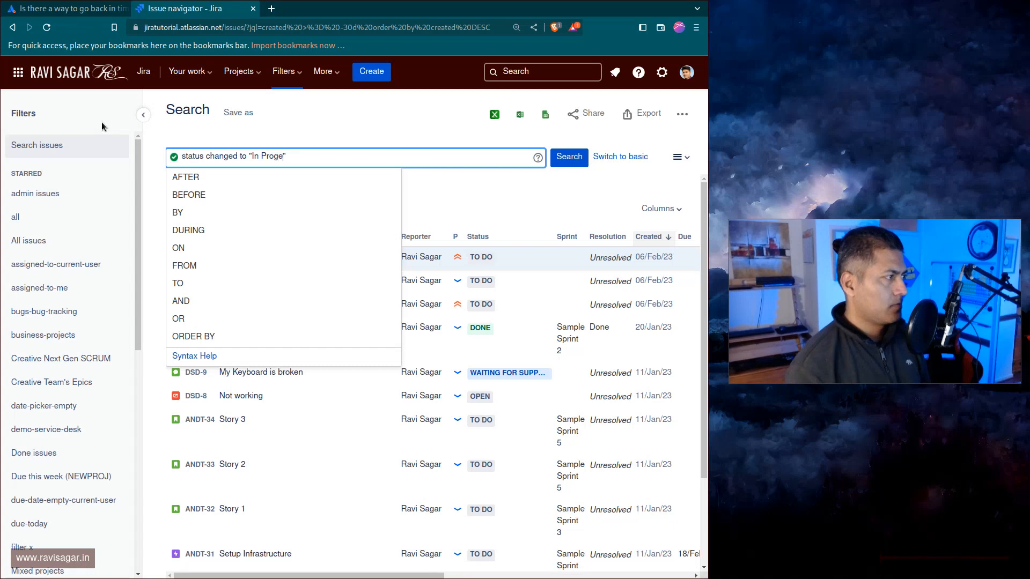
{"action": "type", "text": "ss\" on \""}
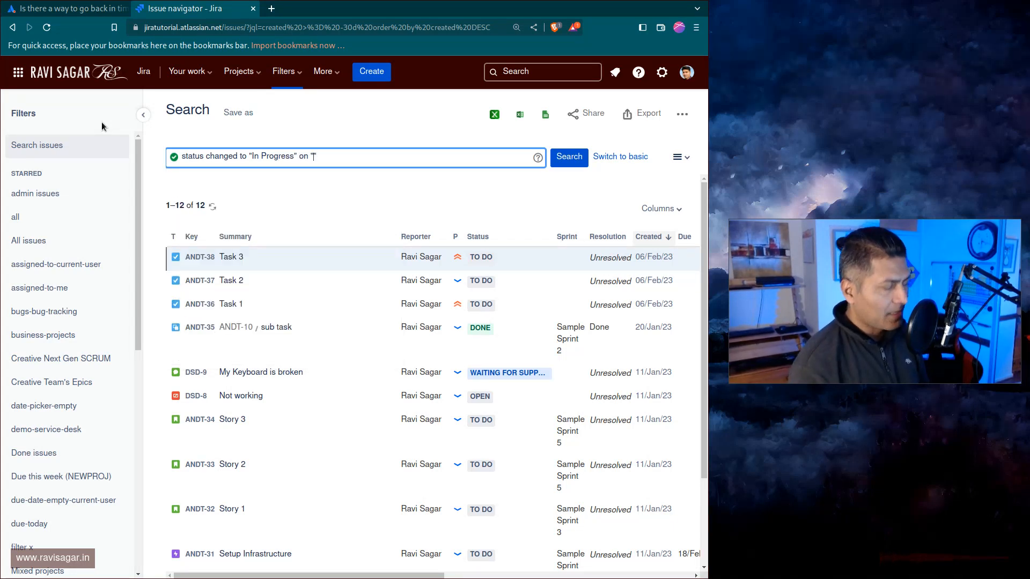
{"action": "type", "text": "2023"}
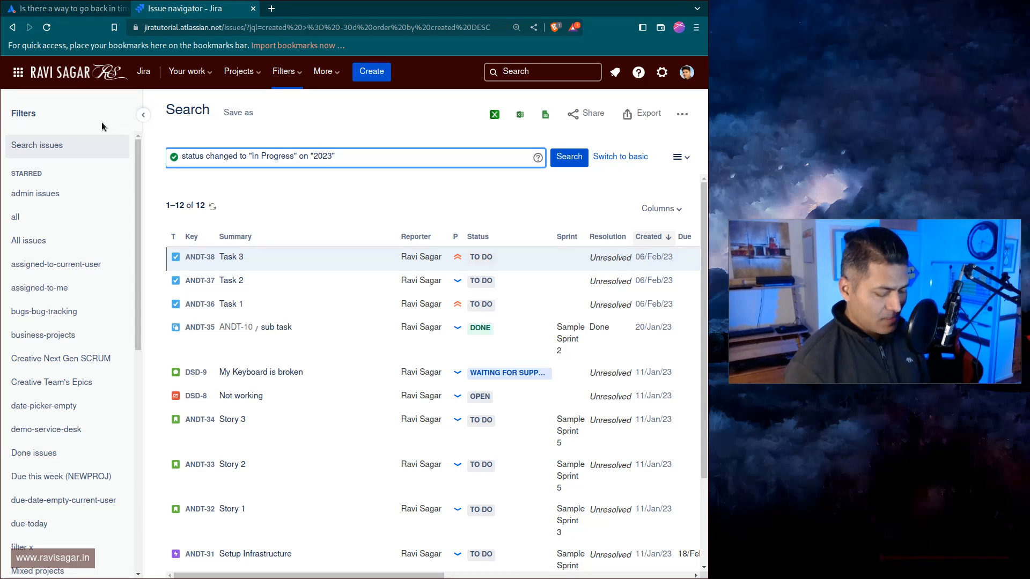
{"action": "type", "text": "/01"}
{"action": "type", "text": "/01"}
{"action": "key", "text": "Return"}
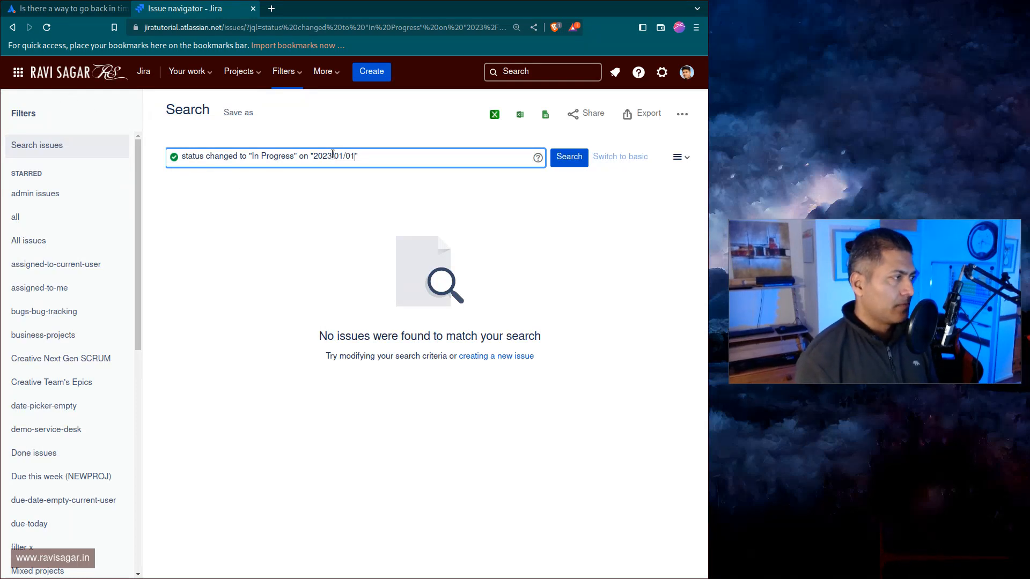
Change the query date to 2023/01/02.
{"action": "left_click", "coordinate": [350, 156]}
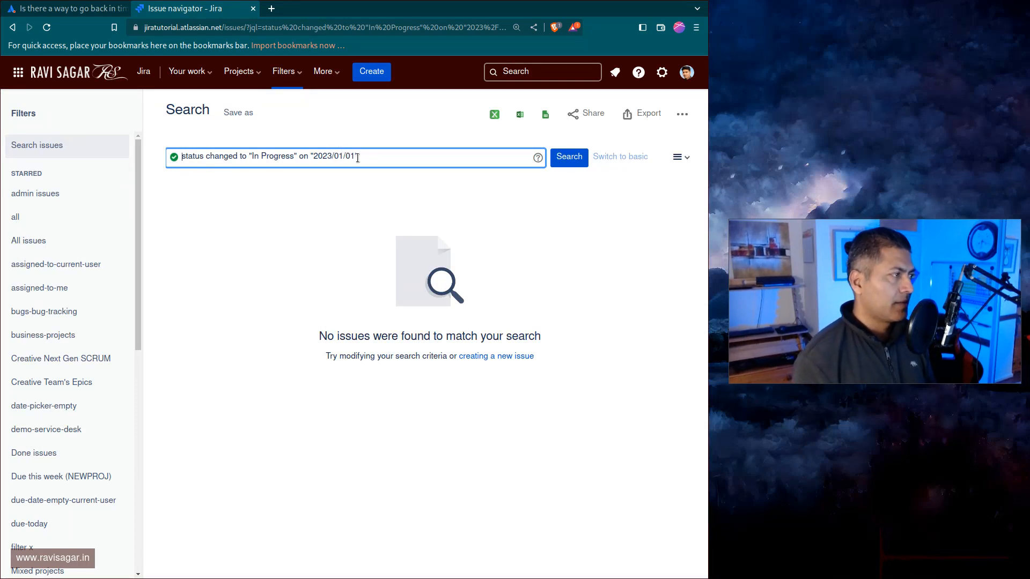
{"action": "key", "text": "Delete"}
{"action": "type", "text": "2"}
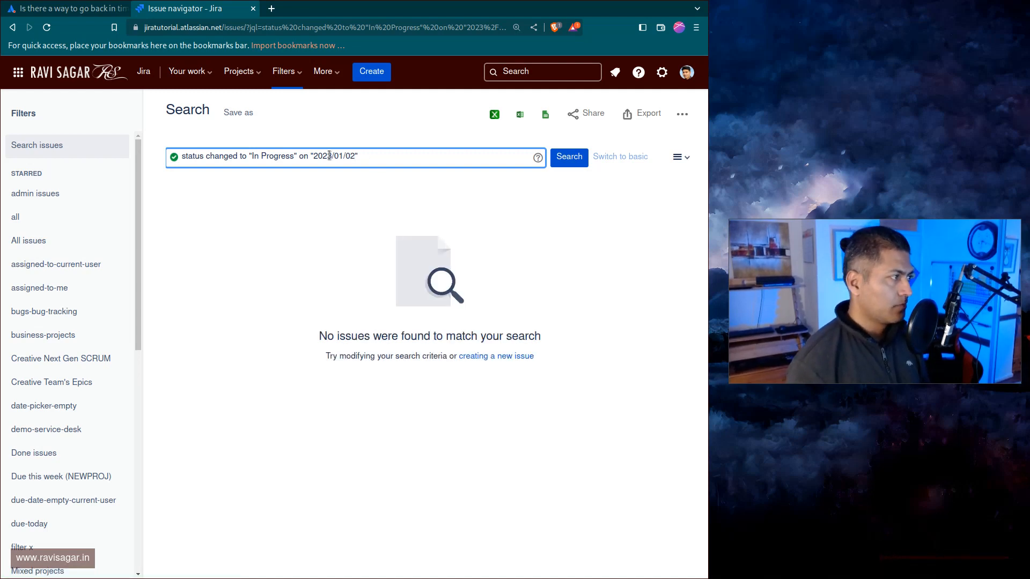
Replace "In Progress" with "Done" in the query and run the search.
{"action": "key", "text": "Left"}
{"action": "key", "text": "Left"}
{"action": "key", "text": "Left"}
{"action": "key", "text": "Left"}
{"action": "key", "text": "Left"}
{"action": "key", "text": "Left"}
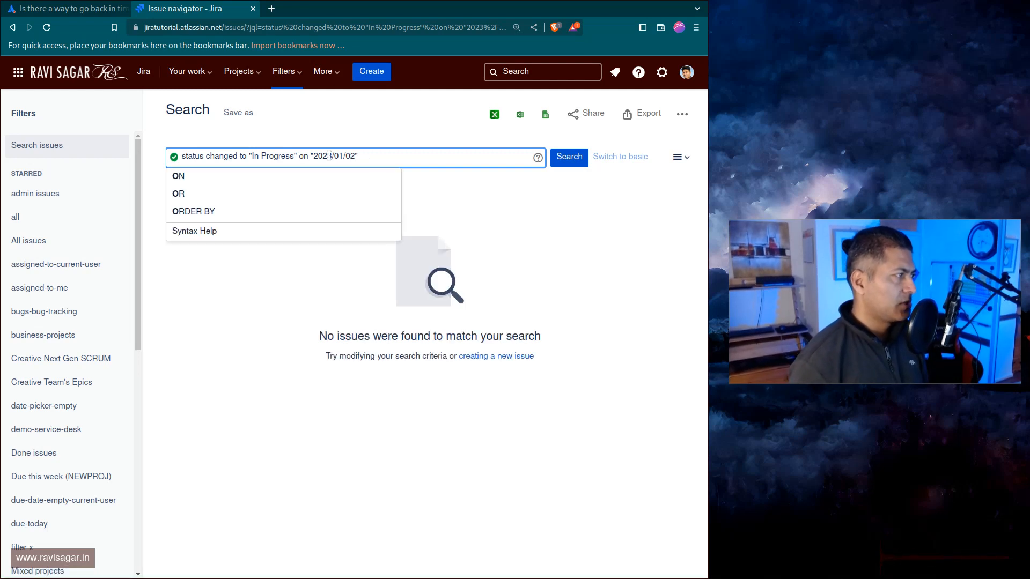
{"action": "key", "text": "ctrl+shift+Left"}
{"action": "key", "text": "ctrl+shift+Left"}
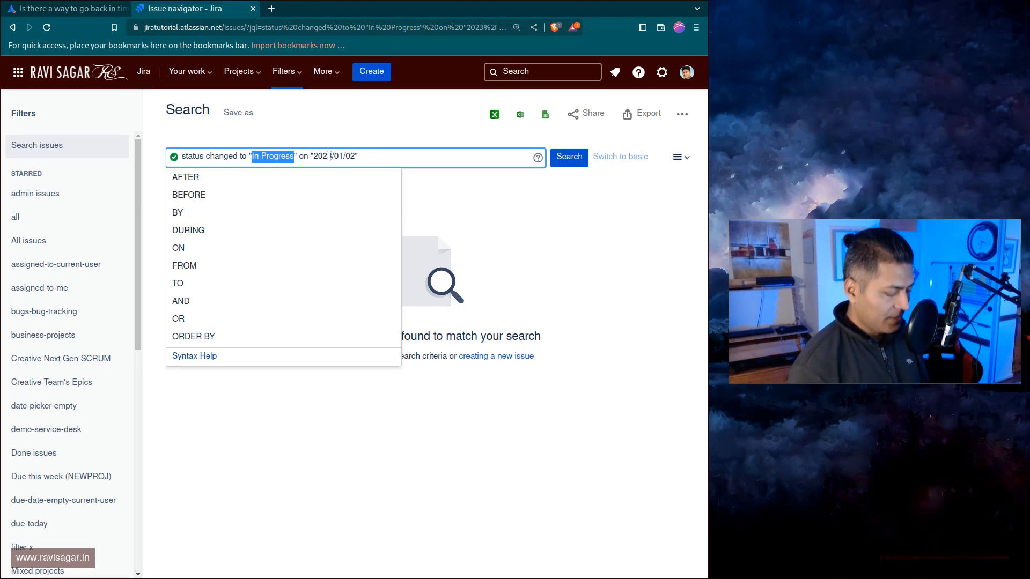
{"action": "type", "text": "Done"}
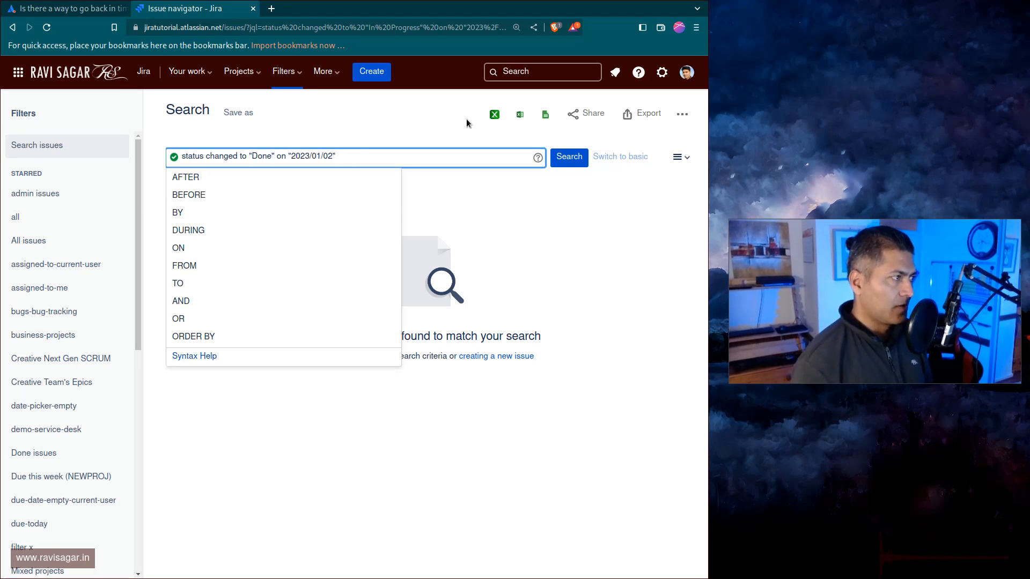
{"action": "left_click", "coordinate": [568, 156]}
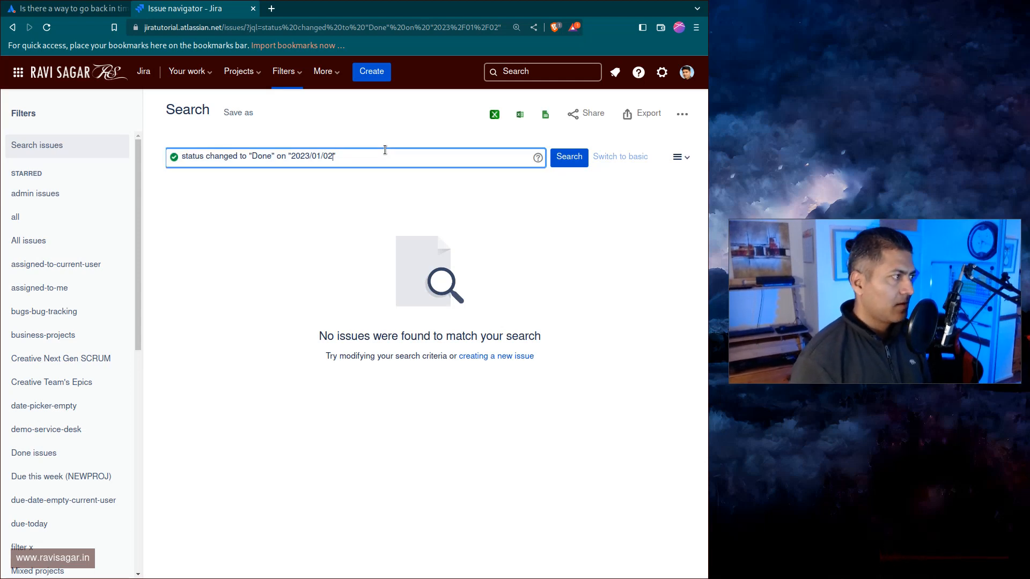
Set the query date to 2023/01/01 and run the search.
{"action": "key", "text": "BackSpace"}
{"action": "type", "text": "1"}
{"action": "key", "text": "Return"}
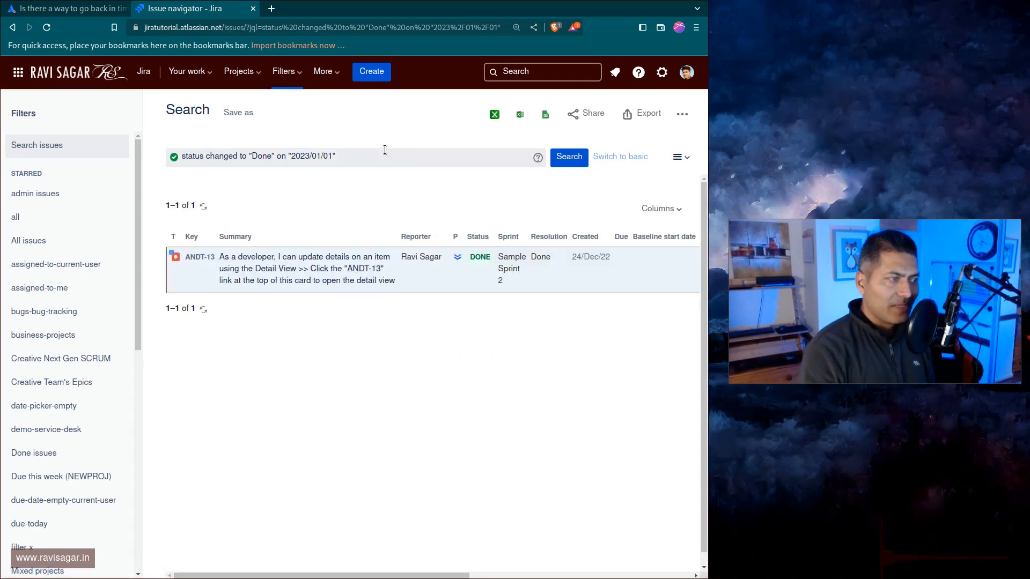
Open issue ANDT-13 from the results in a new tab and enlarge the page.
{"action": "middle_click", "coordinate": [204, 256]}
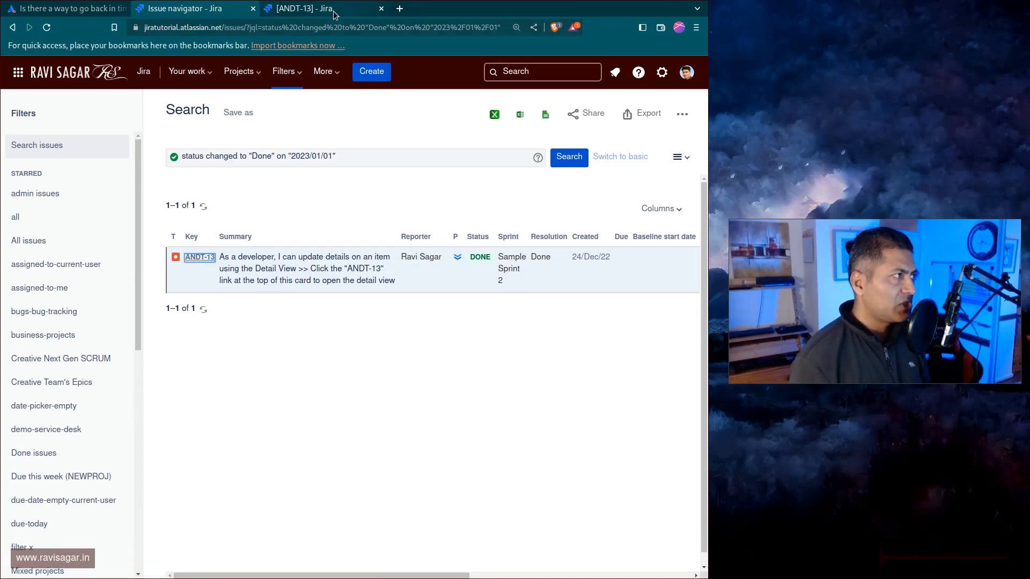
{"action": "left_click", "coordinate": [332, 8]}
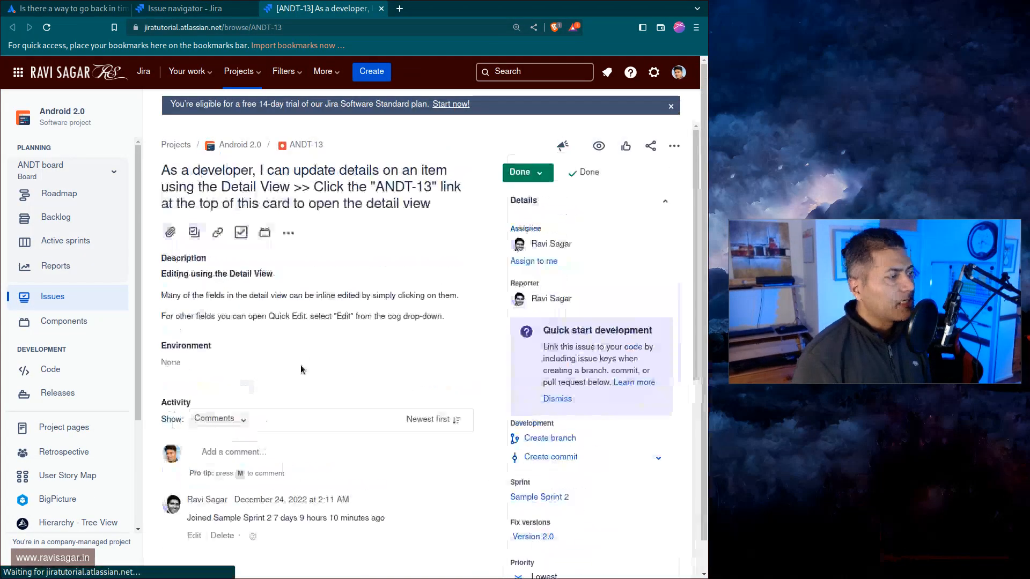
{"action": "key", "text": "ctrl+plus"}
{"action": "key", "text": "ctrl+plus"}
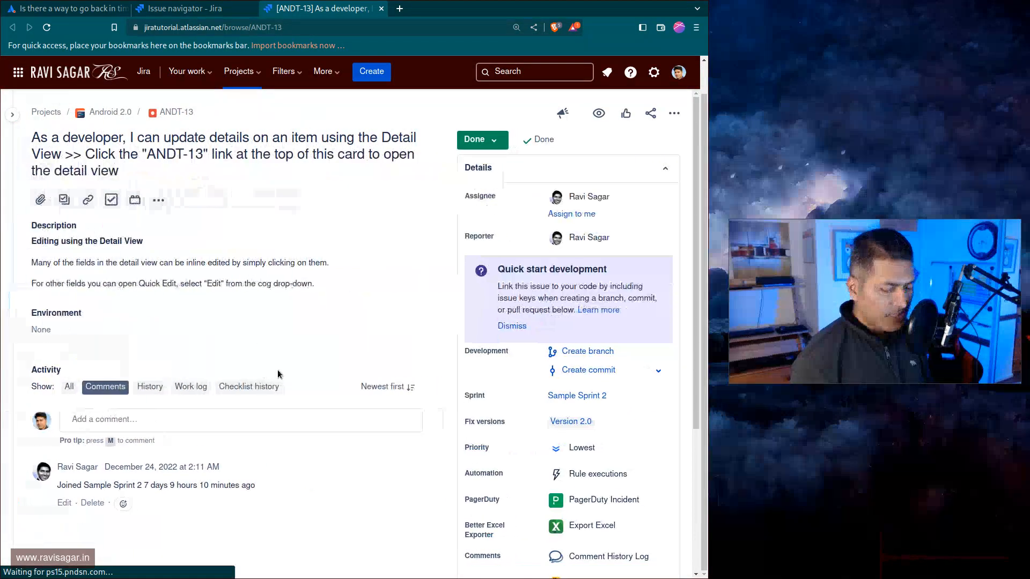
Show the issue's activity history, then return to the search results.
{"action": "scroll", "coordinate": [278, 374], "scroll_direction": "down", "scroll_amount": 1}
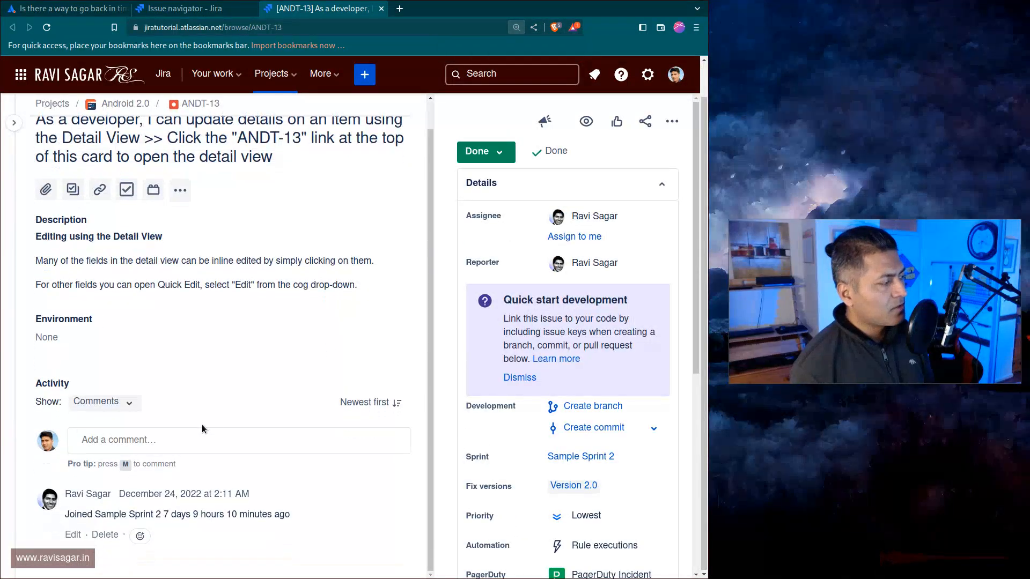
{"action": "left_click", "coordinate": [134, 414]}
{"action": "left_click", "coordinate": [91, 460]}
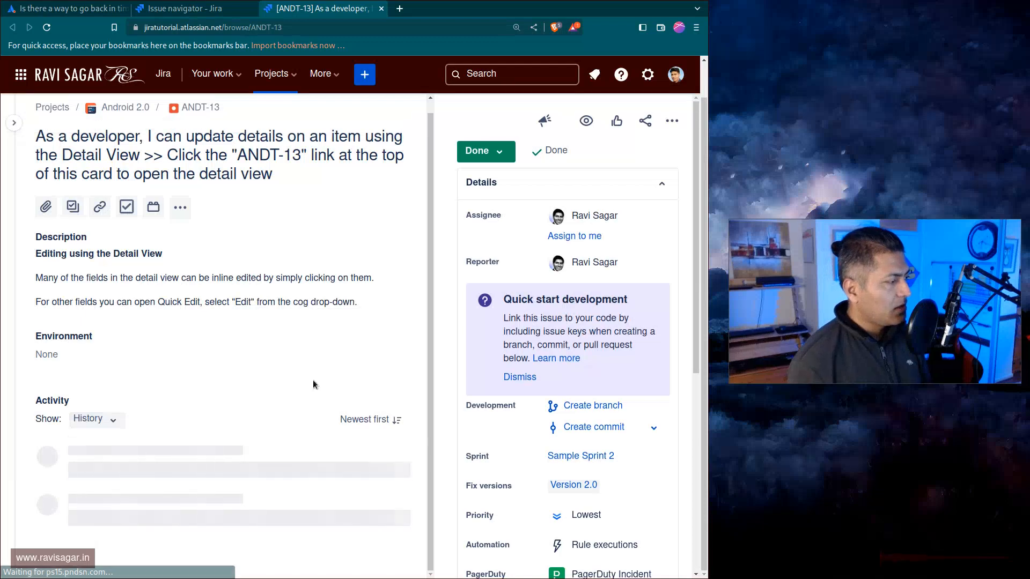
{"action": "scroll", "coordinate": [316, 385], "scroll_direction": "down", "scroll_amount": 1}
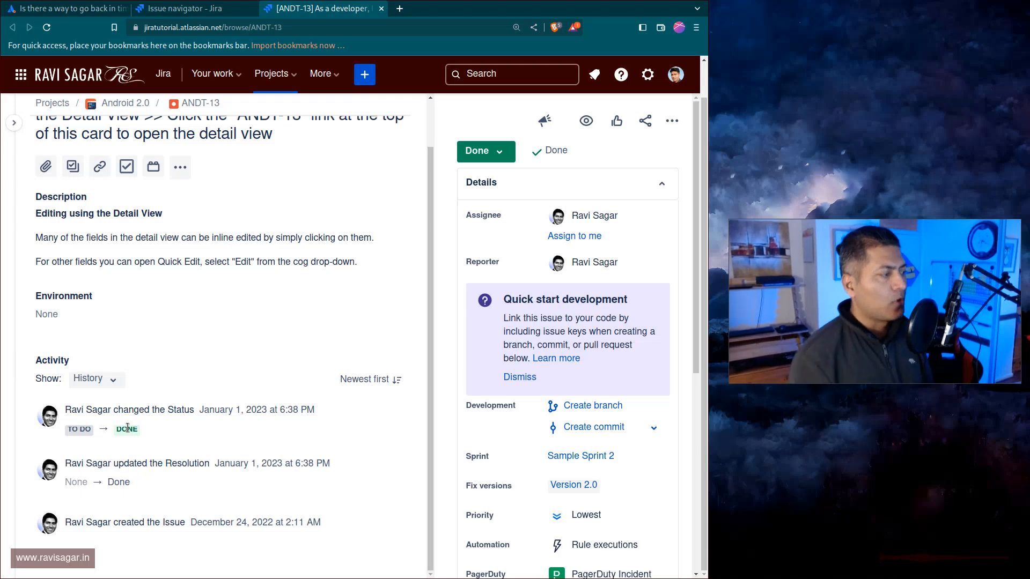
{"action": "key", "text": "ctrl+shift+Tab"}
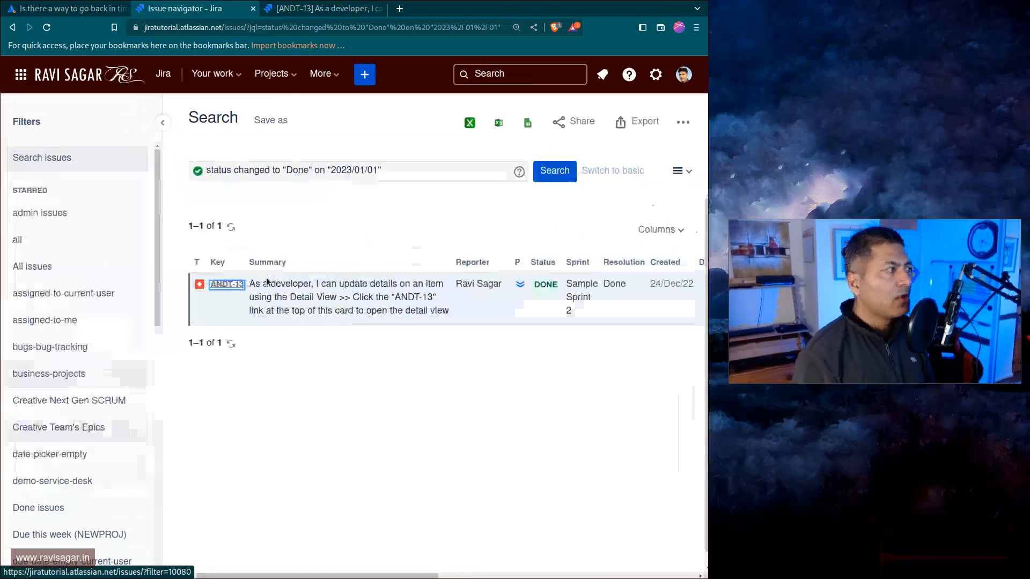
Replace the query with status was Done on "2023/01/01", run the search and browse the results.
{"action": "double_click", "coordinate": [402, 177]}
{"action": "triple_click", "coordinate": [402, 177]}
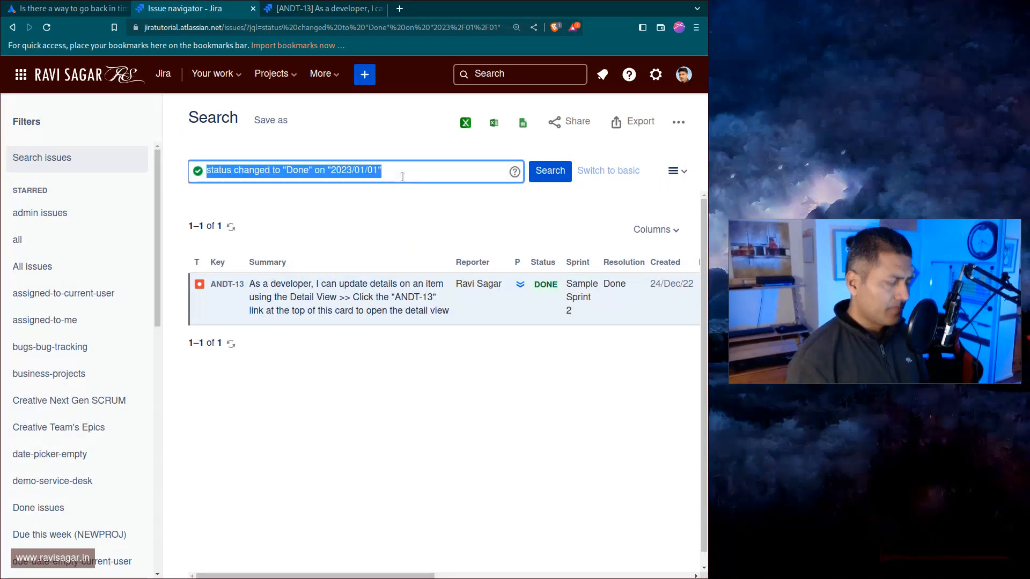
{"action": "type", "text": "status was"}
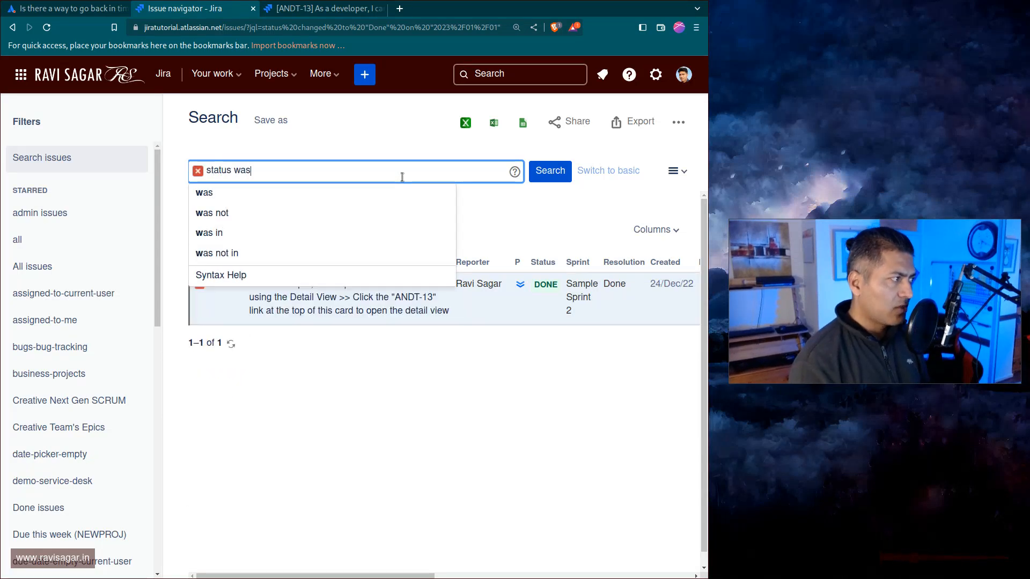
{"action": "type", "text": " Done "}
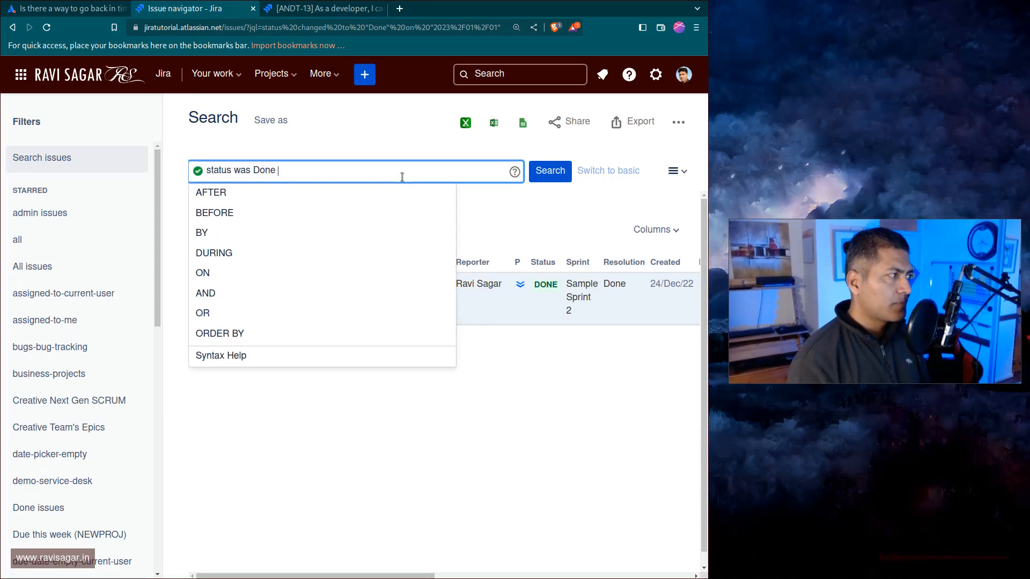
{"action": "type", "text": "on \"\""}
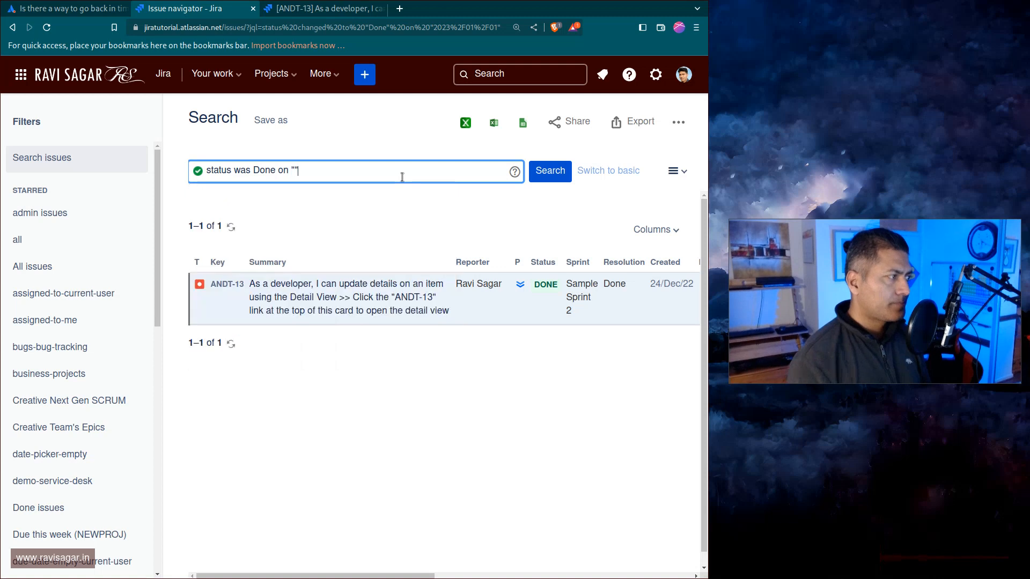
{"action": "type", "text": "2023"}
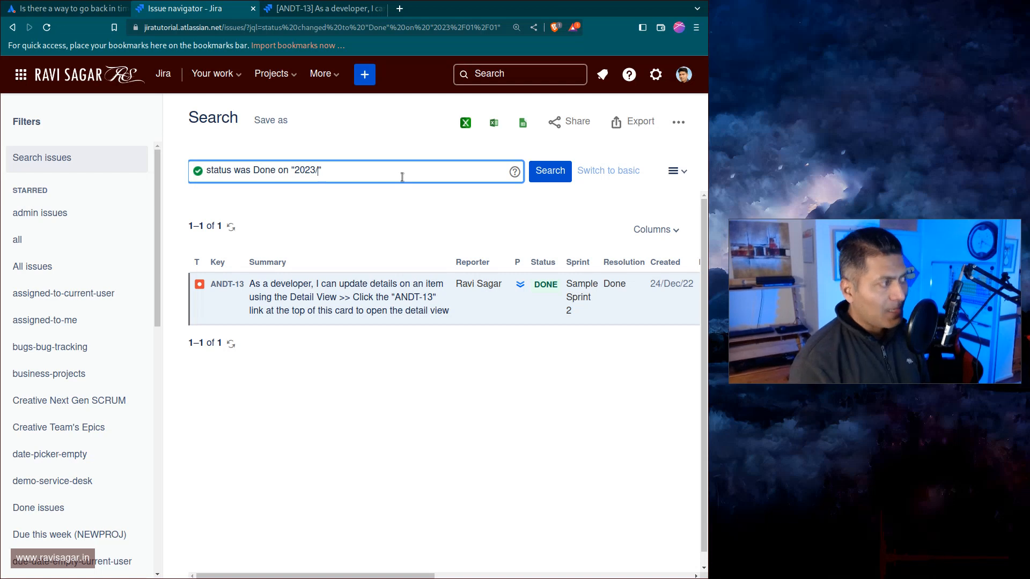
{"action": "type", "text": "/01"}
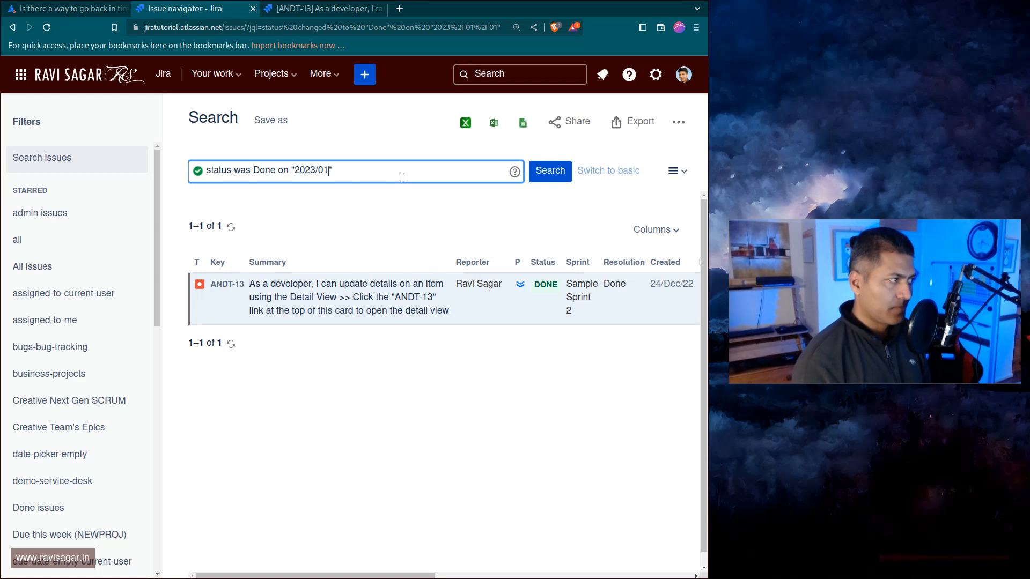
{"action": "type", "text": "/01"}
{"action": "key", "text": "Return"}
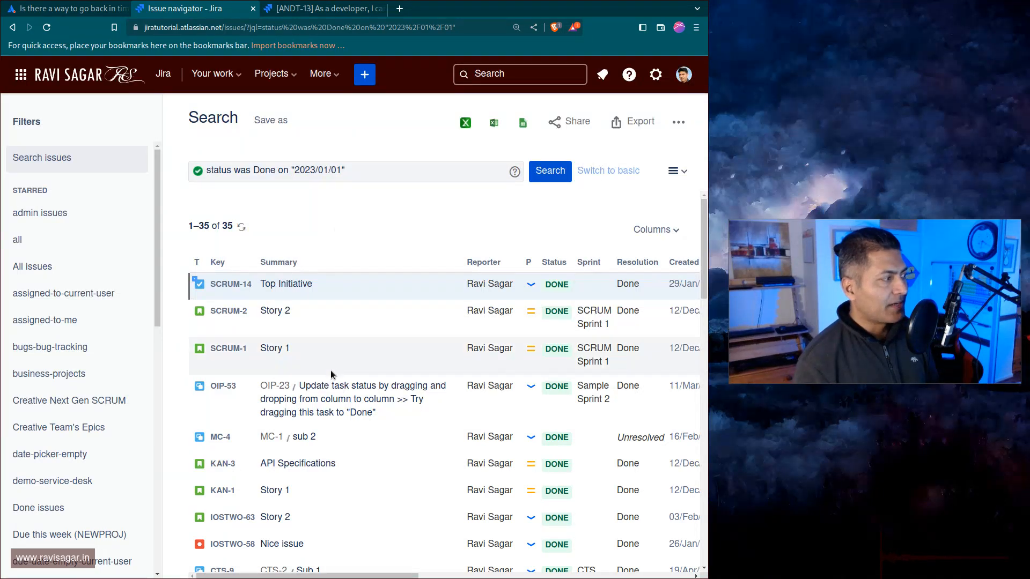
{"action": "scroll", "coordinate": [331, 374], "scroll_direction": "down", "scroll_amount": 15}
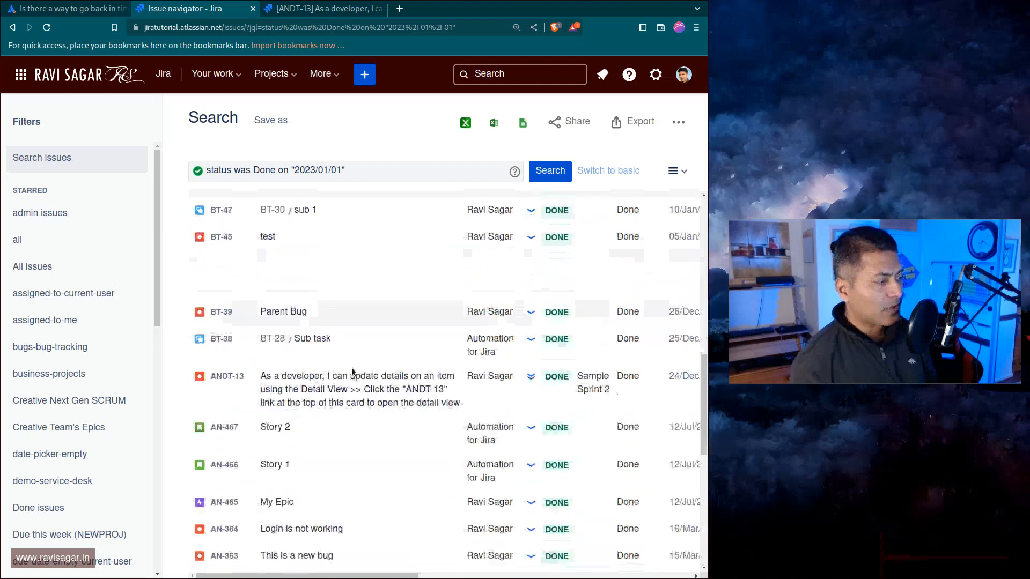
{"action": "scroll", "coordinate": [350, 380], "scroll_direction": "down", "scroll_amount": 4}
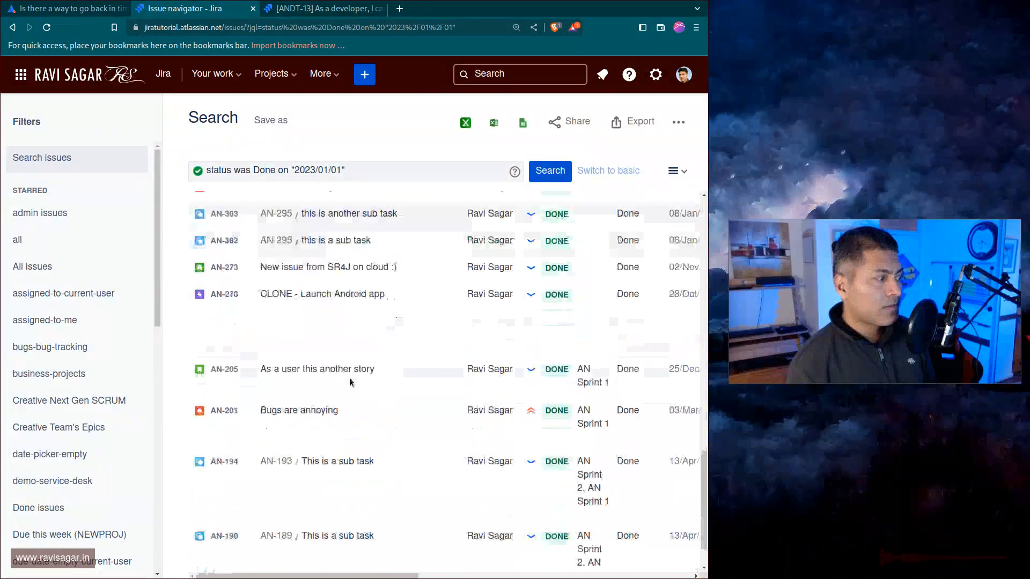
{"action": "scroll", "coordinate": [349, 381], "scroll_direction": "down", "scroll_amount": 1}
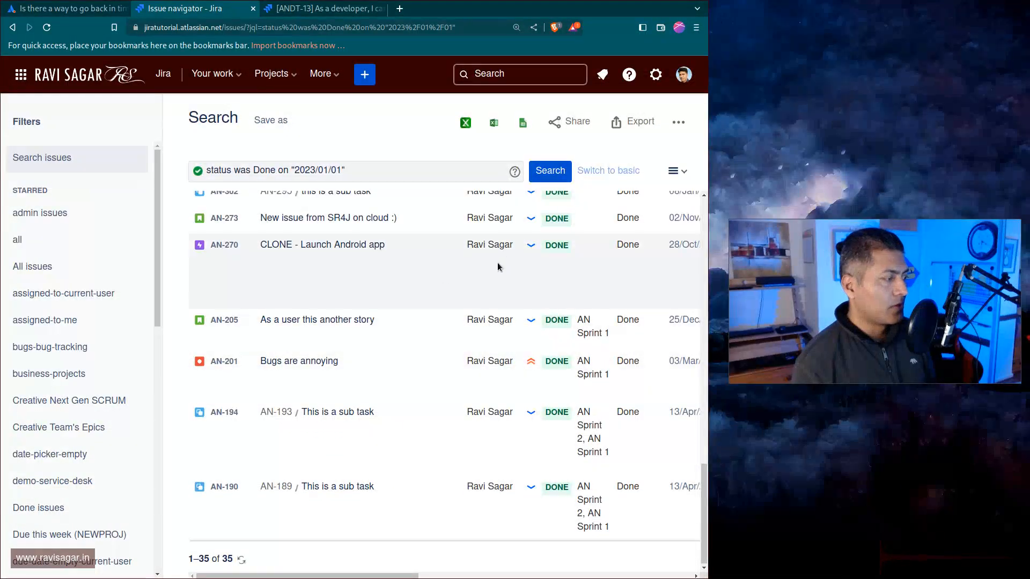
Change the query date to 2023/01/02 and run the search.
{"action": "left_click", "coordinate": [381, 179]}
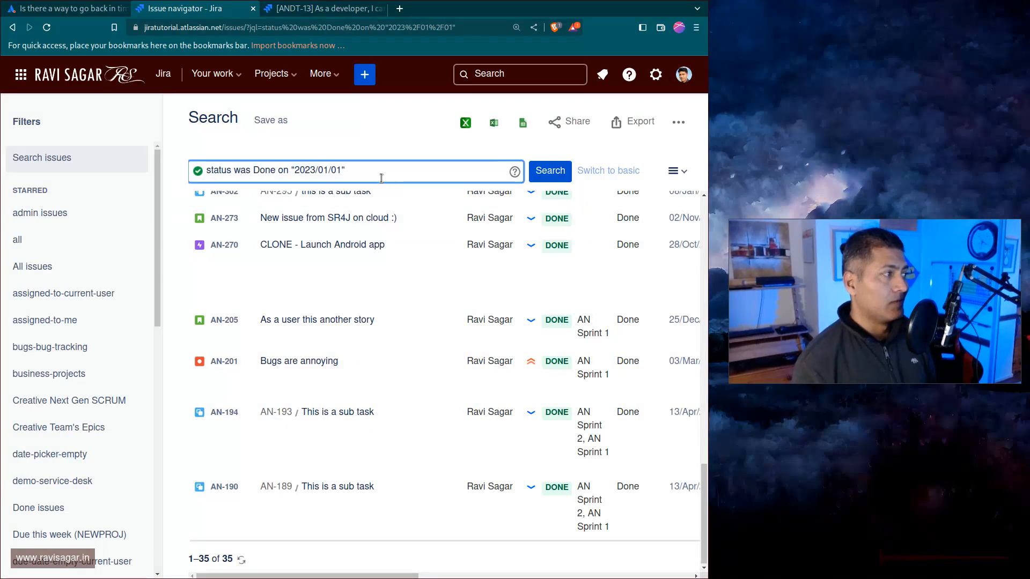
{"action": "key", "text": "Left"}
{"action": "key", "text": "Left"}
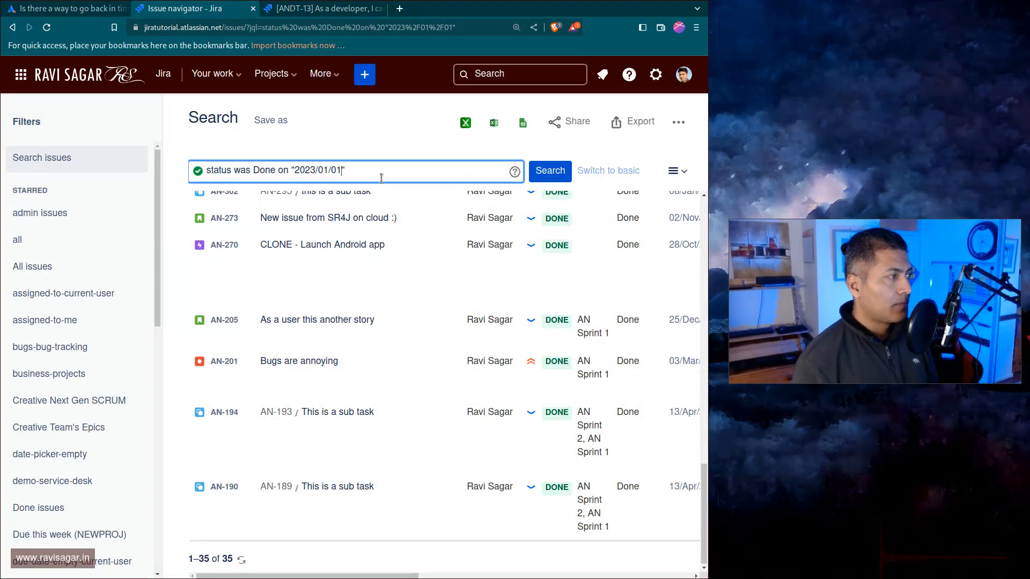
{"action": "key", "text": "BackSpace"}
{"action": "type", "text": "2"}
{"action": "key", "text": "Return"}
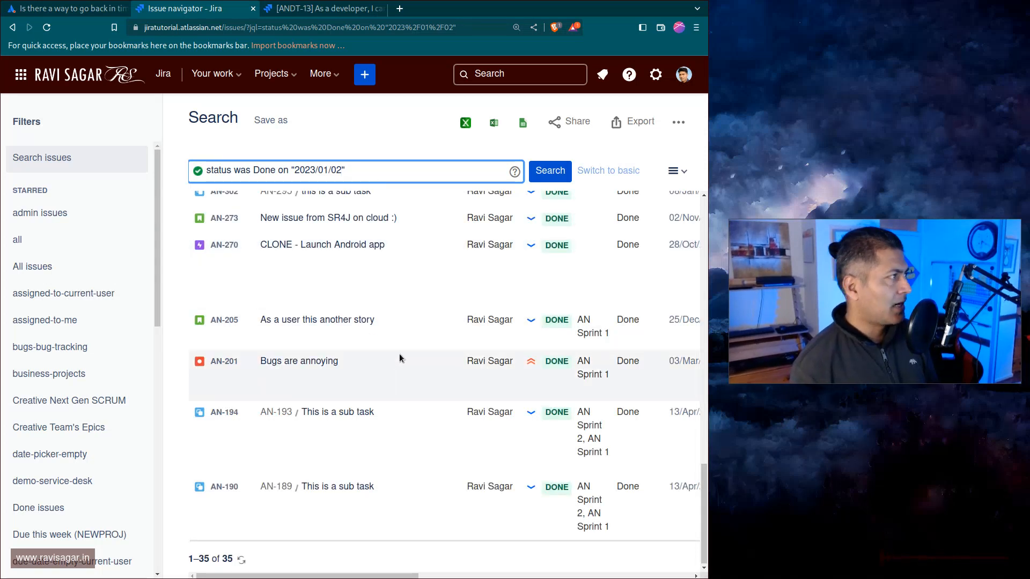
Browse the search results and compare them with the status history of issue ANDT-13 in the other tab.
{"action": "scroll", "coordinate": [400, 353], "scroll_direction": "up", "scroll_amount": 3}
{"action": "scroll", "coordinate": [400, 352], "scroll_direction": "up", "scroll_amount": 6}
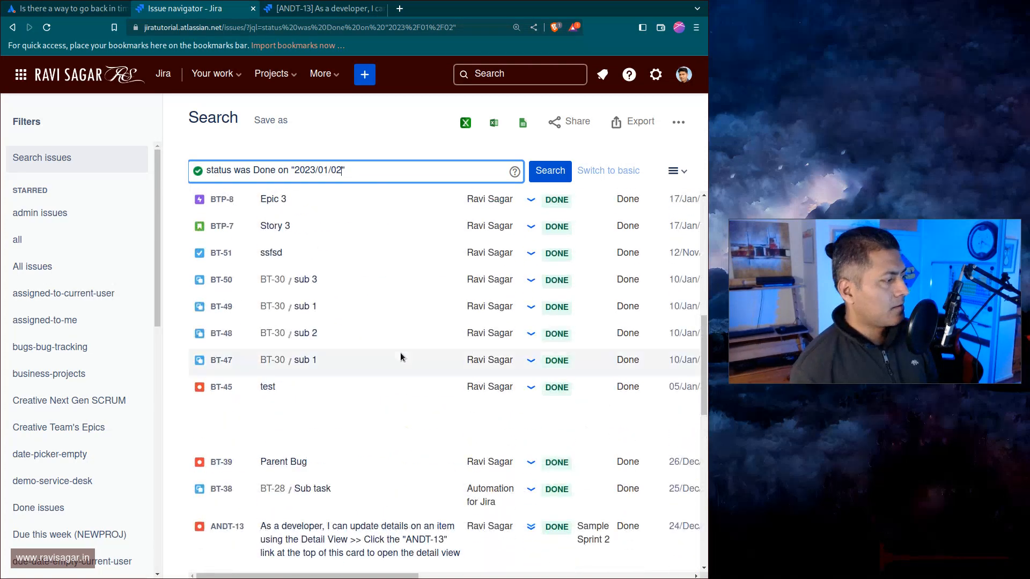
{"action": "scroll", "coordinate": [401, 354], "scroll_direction": "up", "scroll_amount": 8}
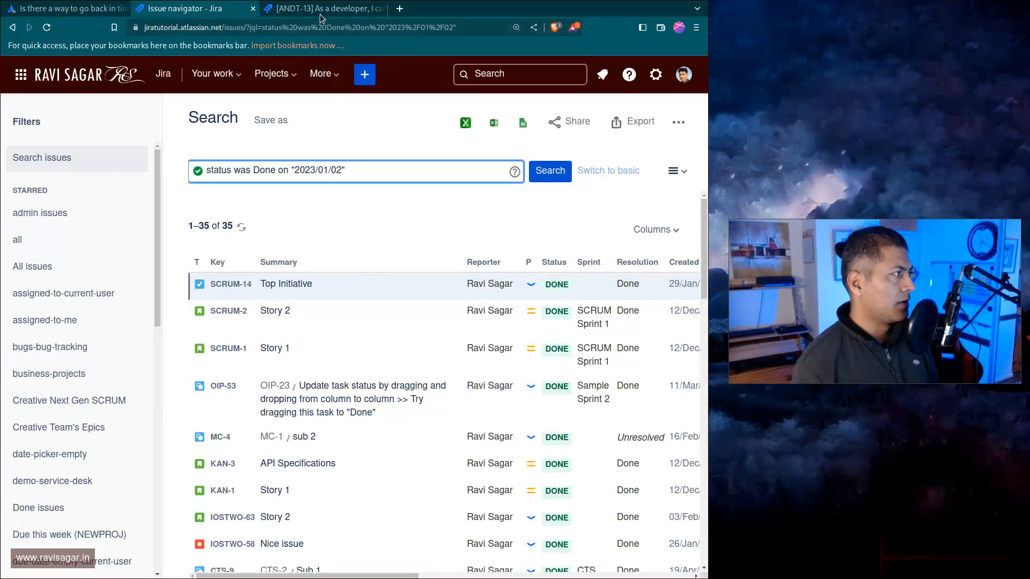
{"action": "scroll", "coordinate": [384, 311], "scroll_direction": "down", "scroll_amount": 10}
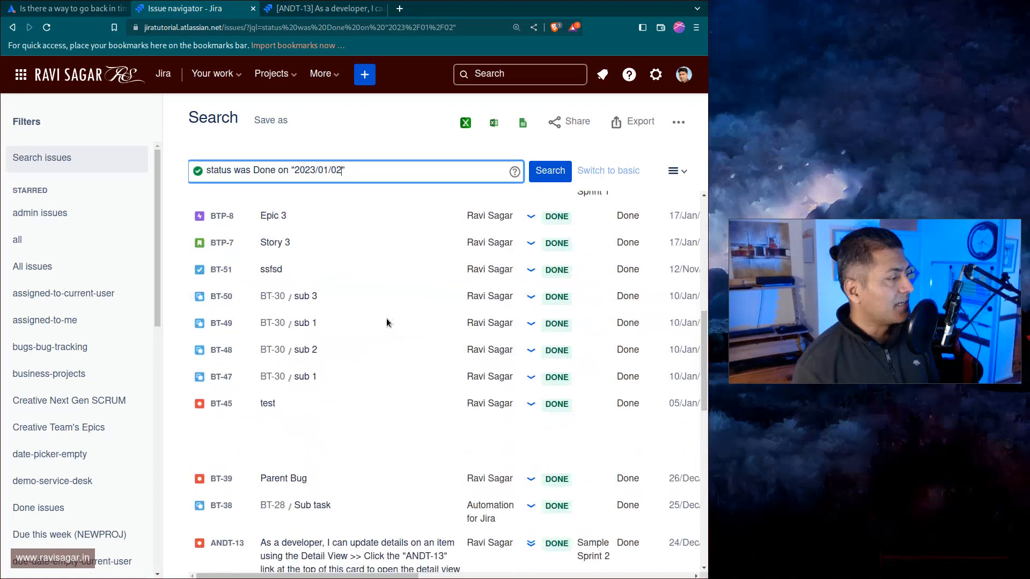
{"action": "scroll", "coordinate": [388, 316], "scroll_direction": "down", "scroll_amount": 10}
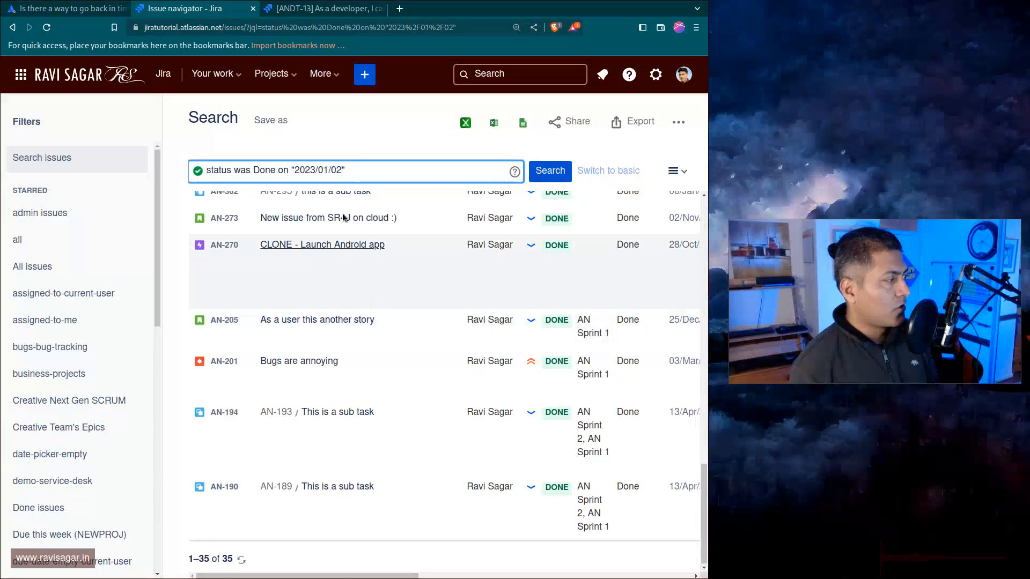
{"action": "left_click", "coordinate": [322, 14]}
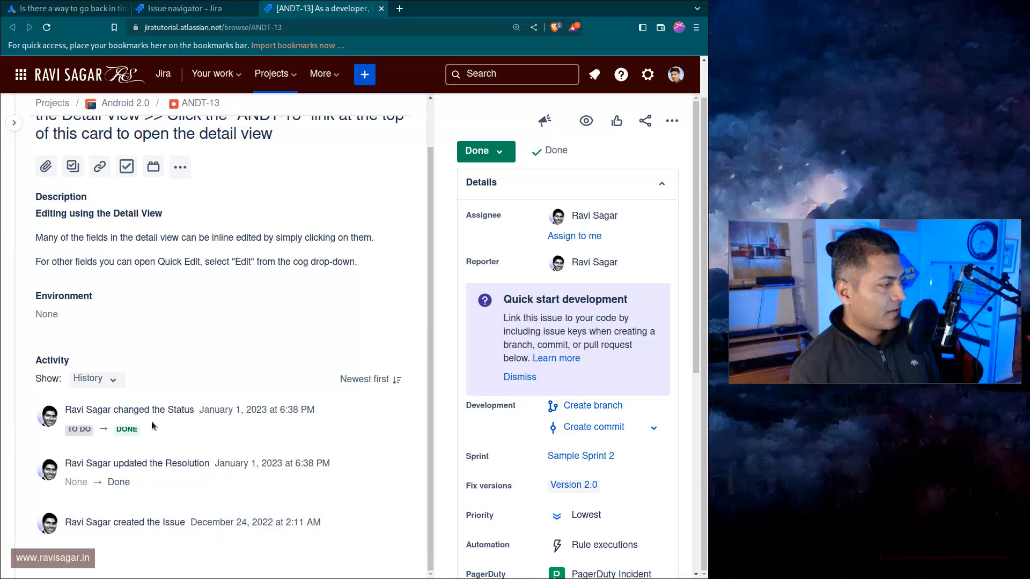
{"action": "left_click_drag", "start_coordinate": [116, 429], "coordinate": [132, 428]}
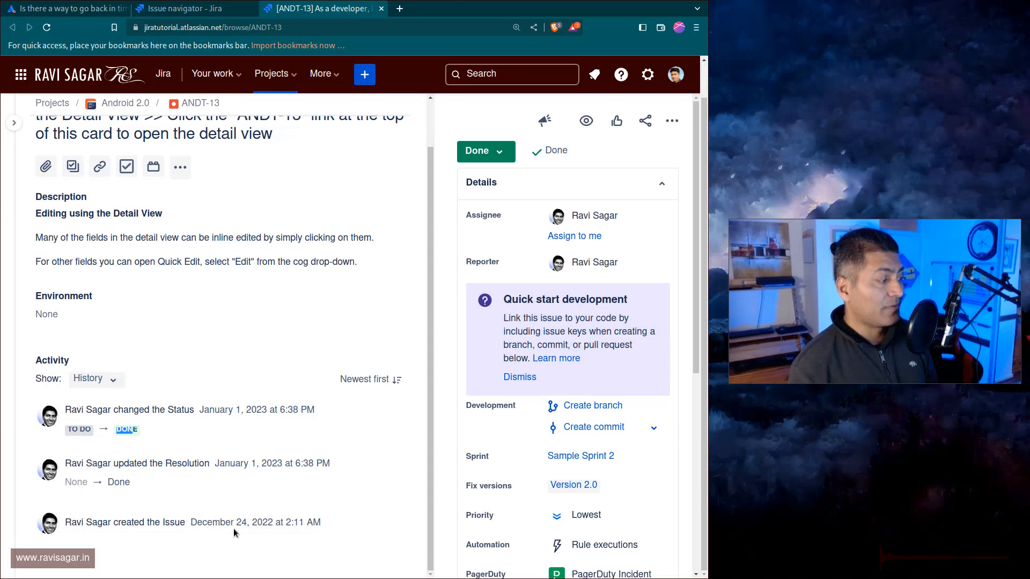
{"action": "left_click", "coordinate": [182, 8]}
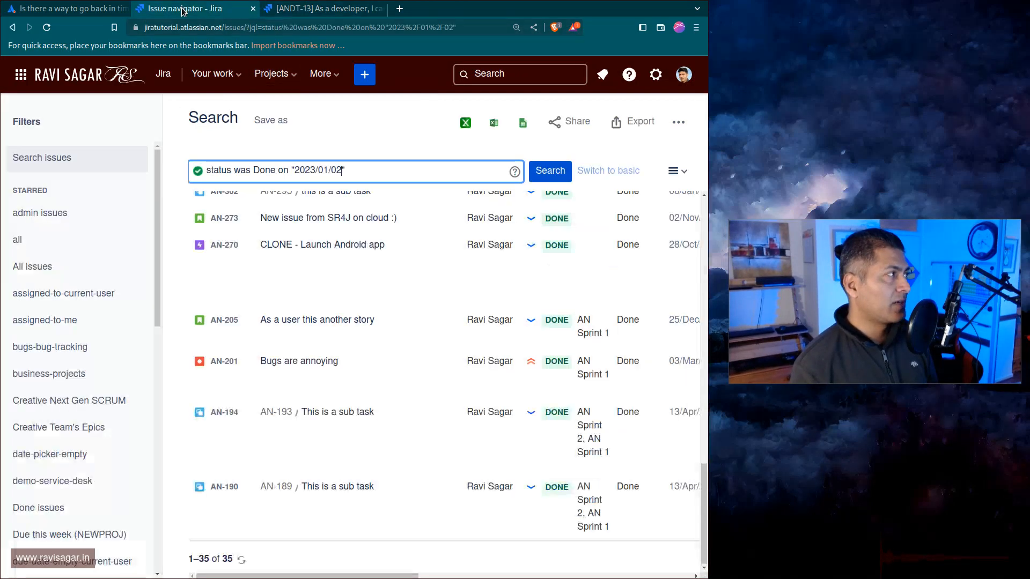
Change the query's status to "To do" and its date back to 2023/01/01.
{"action": "double_click", "coordinate": [265, 174]}
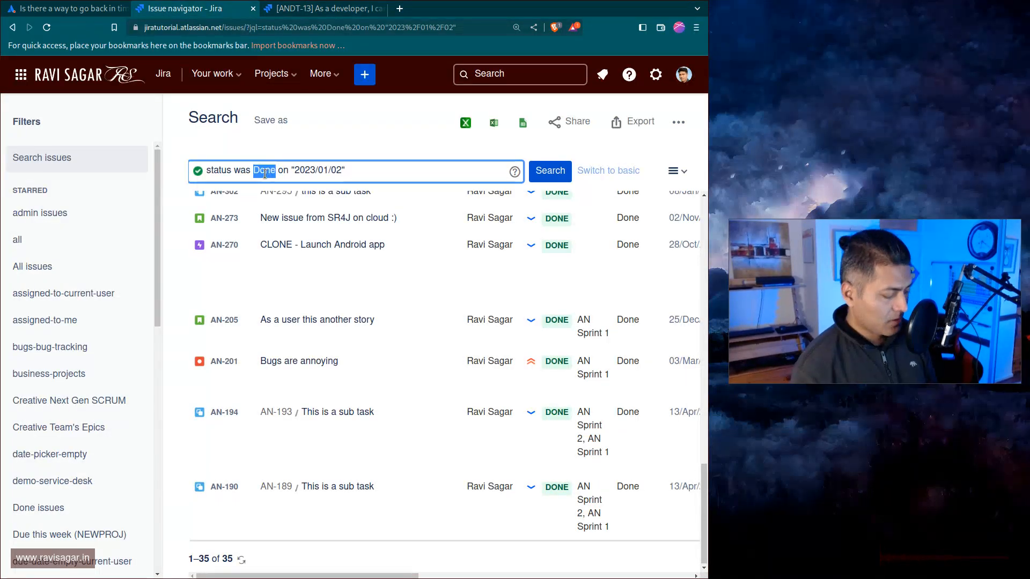
{"action": "type", "text": "\"To"}
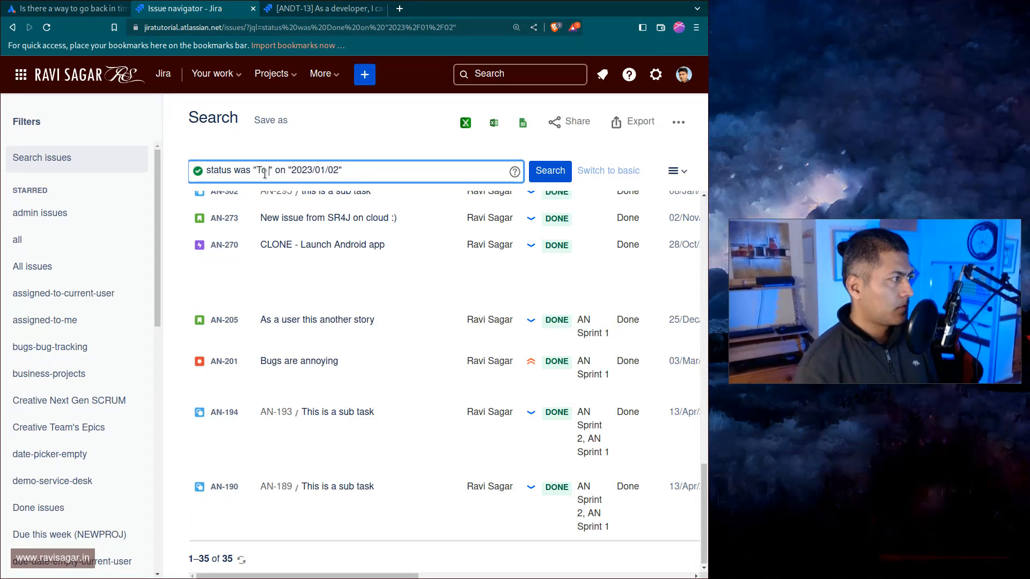
{"action": "type", "text": " do"}
{"action": "left_click", "coordinate": [427, 172]}
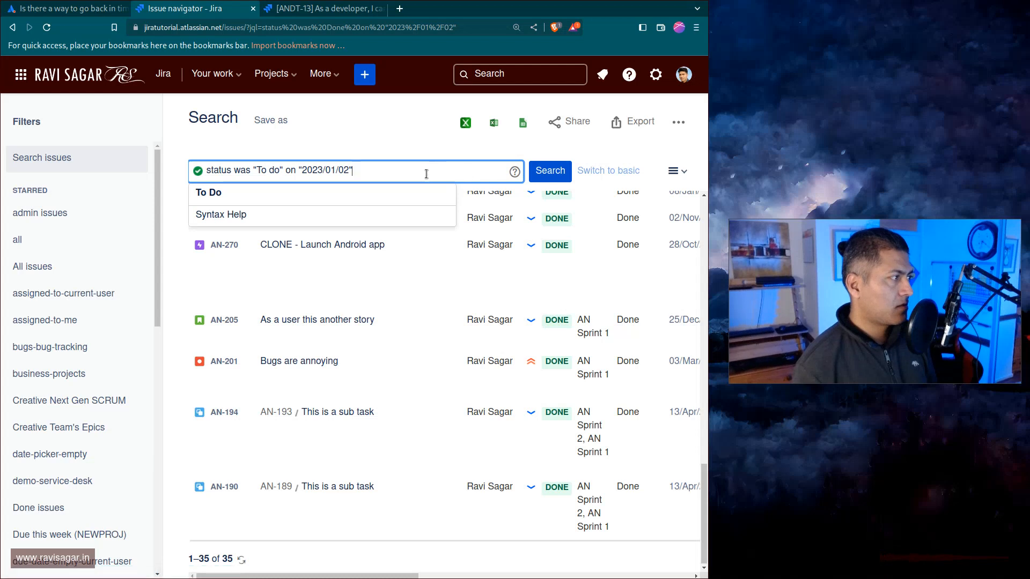
{"action": "key", "text": "Escape"}
{"action": "key", "text": "Left"}
{"action": "key", "text": "BackSpace"}
{"action": "type", "text": "1"}
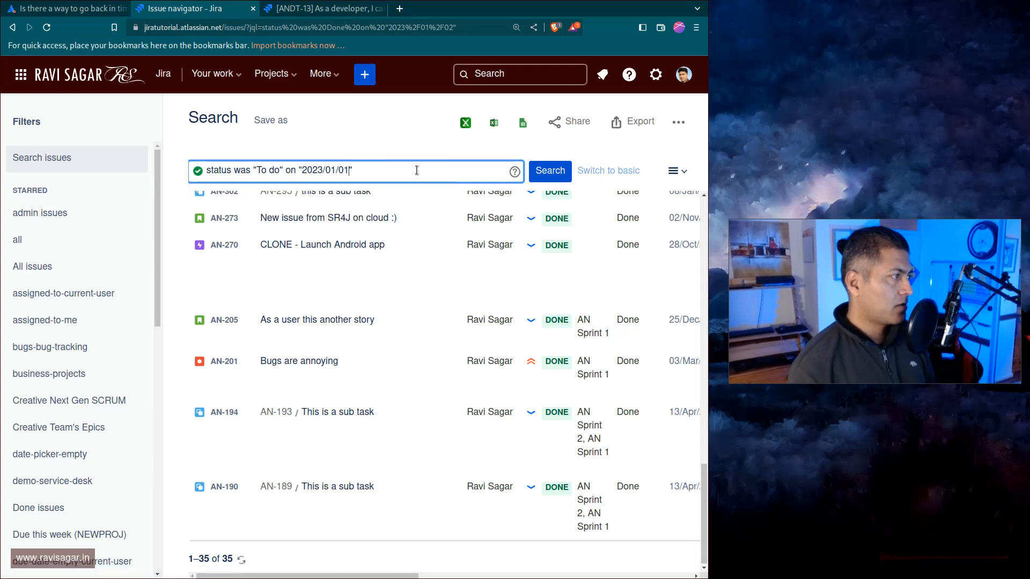
Correct the status value to "To Do", run the search and browse the results.
{"action": "left_click", "coordinate": [274, 173]}
{"action": "key", "text": "BackSpace"}
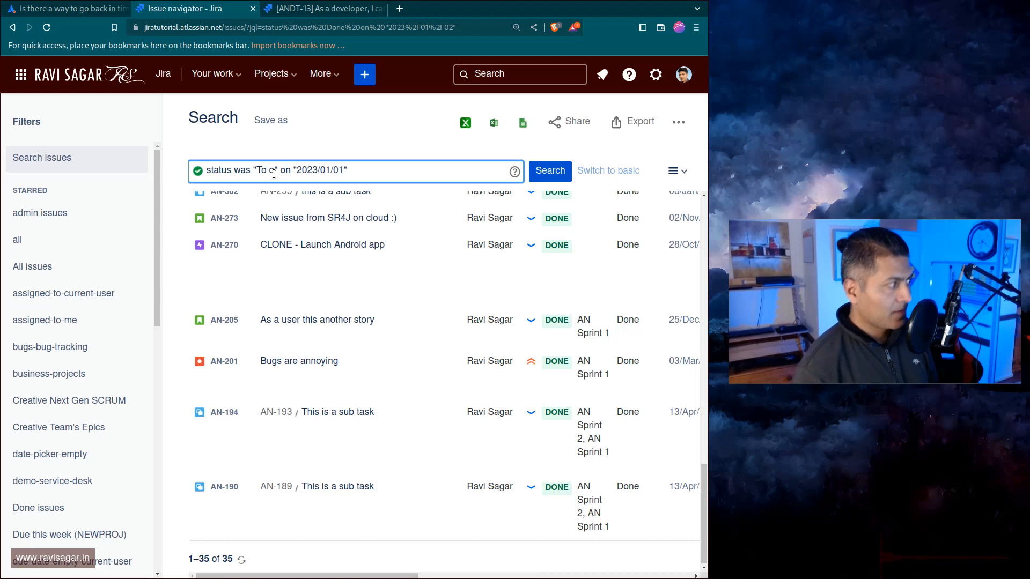
{"action": "type", "text": "D"}
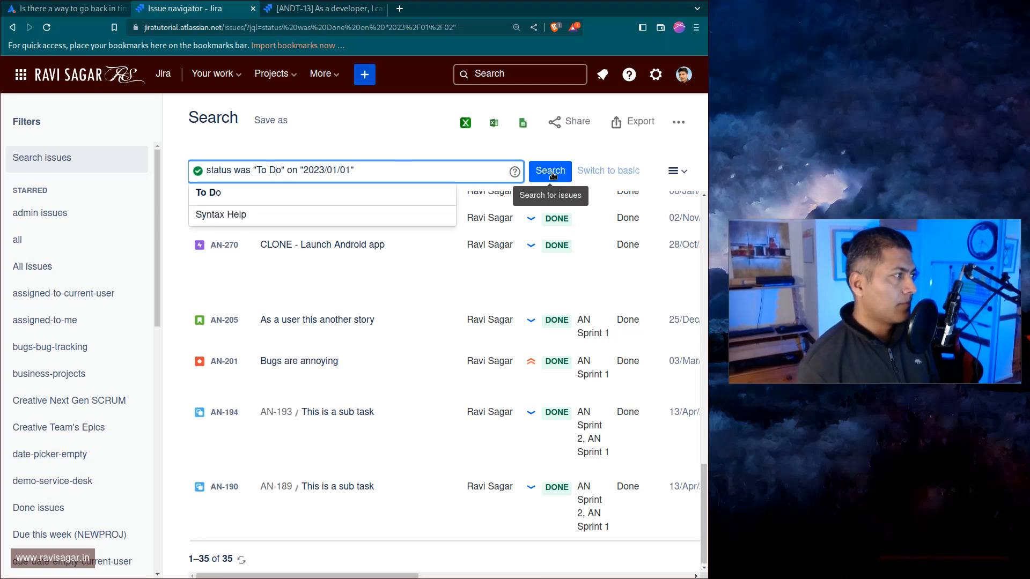
{"action": "left_click", "coordinate": [547, 174]}
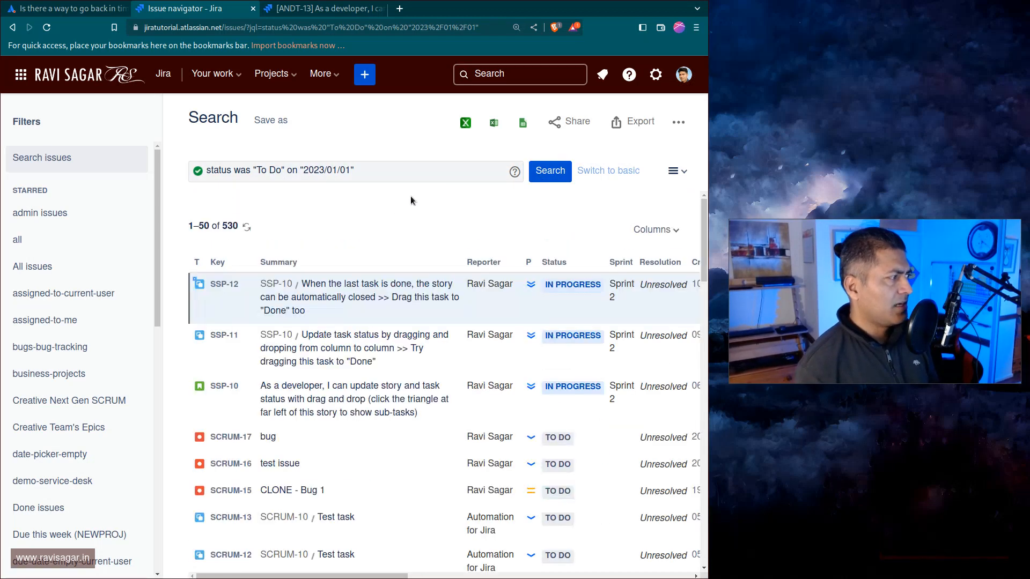
{"action": "scroll", "coordinate": [408, 390], "scroll_direction": "down", "scroll_amount": 3}
{"action": "scroll", "coordinate": [409, 390], "scroll_direction": "down", "scroll_amount": 10}
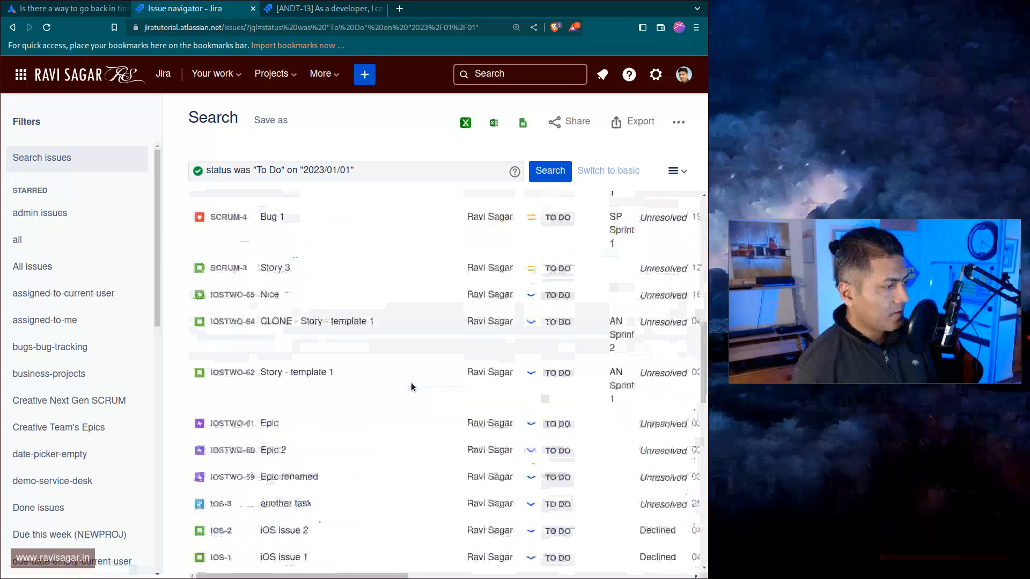
{"action": "scroll", "coordinate": [411, 387], "scroll_direction": "down", "scroll_amount": 6}
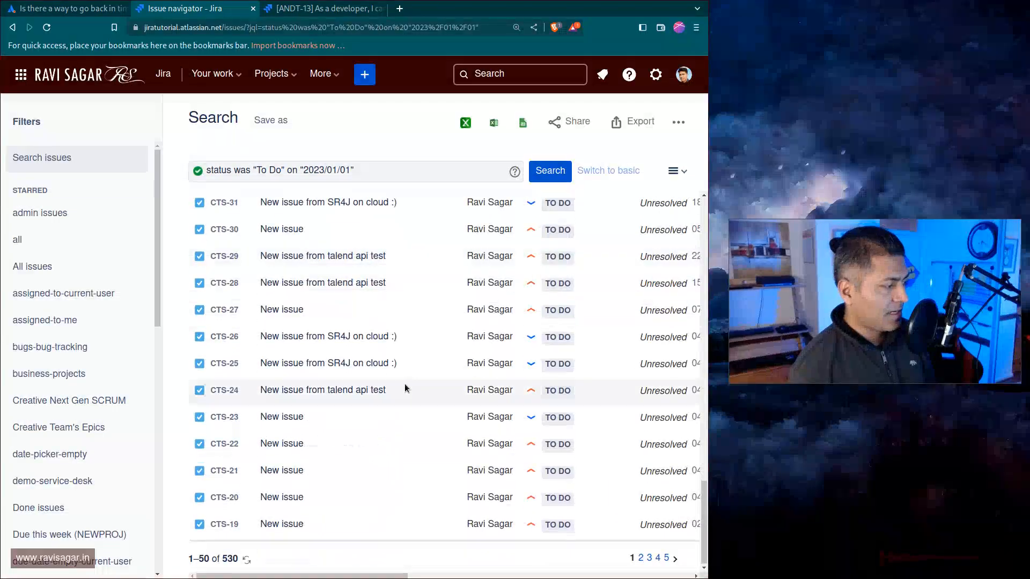
{"action": "scroll", "coordinate": [337, 373], "scroll_direction": "up", "scroll_amount": 10}
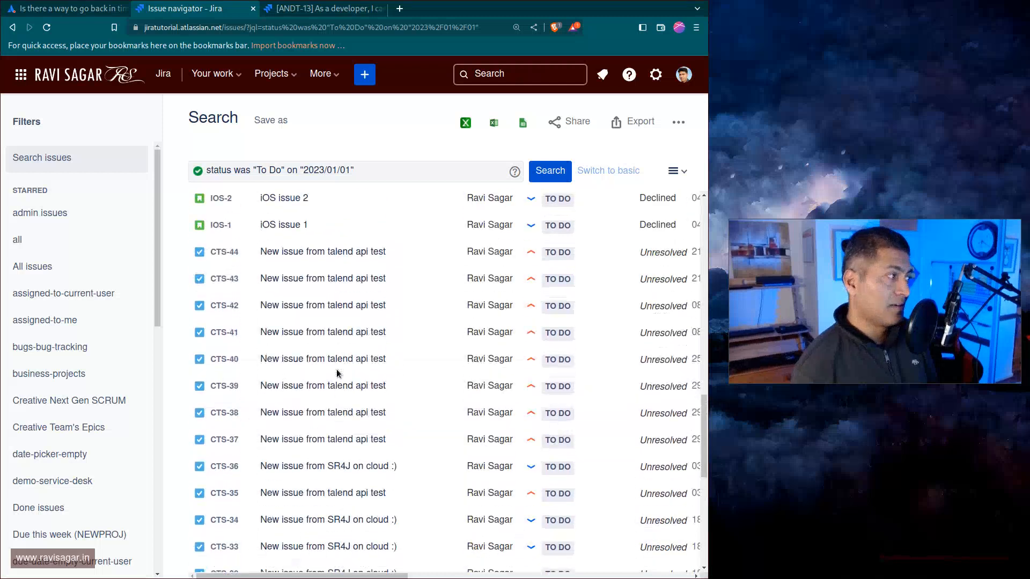
{"action": "scroll", "coordinate": [337, 373], "scroll_direction": "up", "scroll_amount": 8}
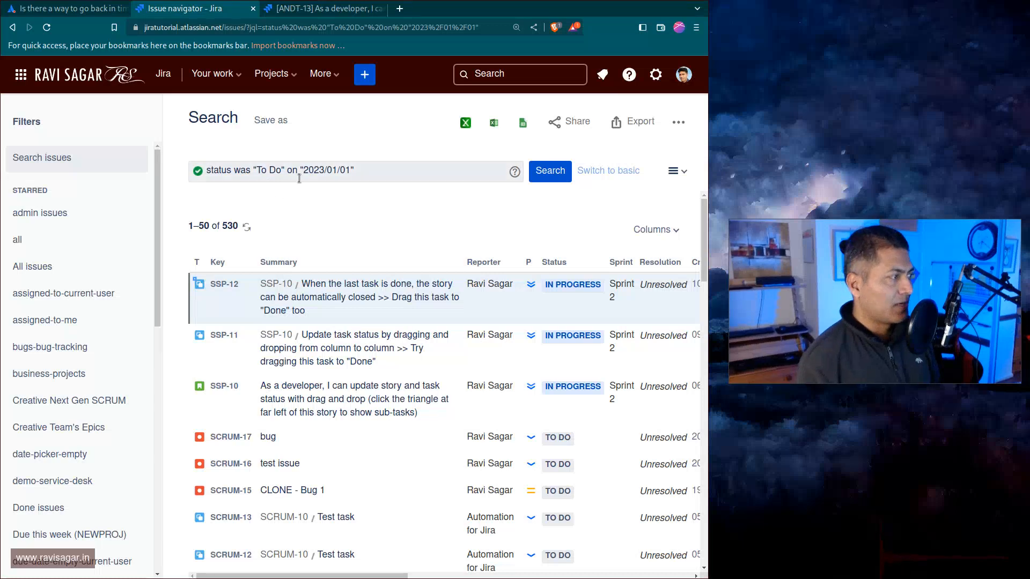
Restrict the query to project = ANDT, run the search and browse the results.
{"action": "left_click", "coordinate": [369, 171]}
{"action": "type", "text": "a"}
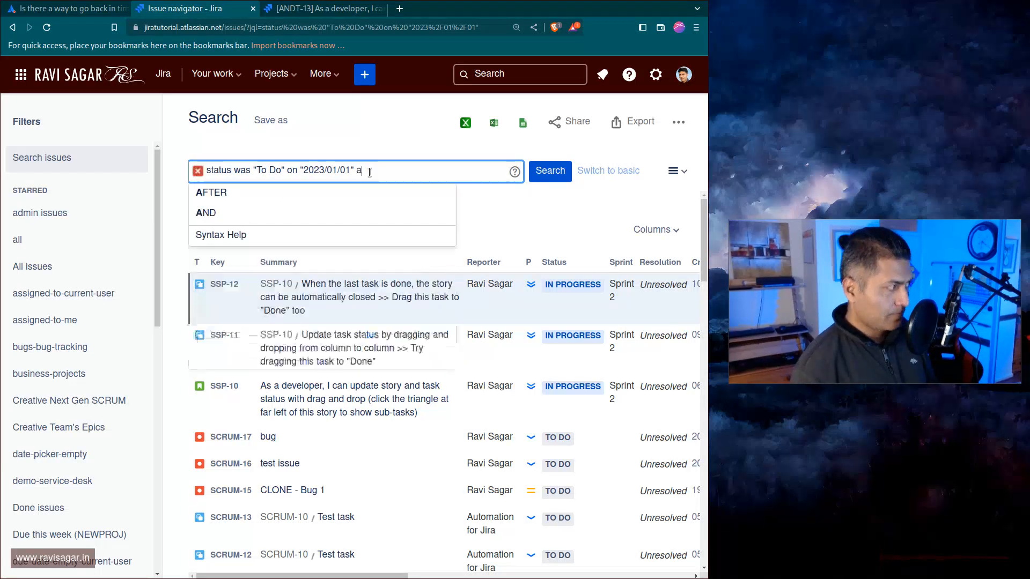
{"action": "type", "text": "nd project "}
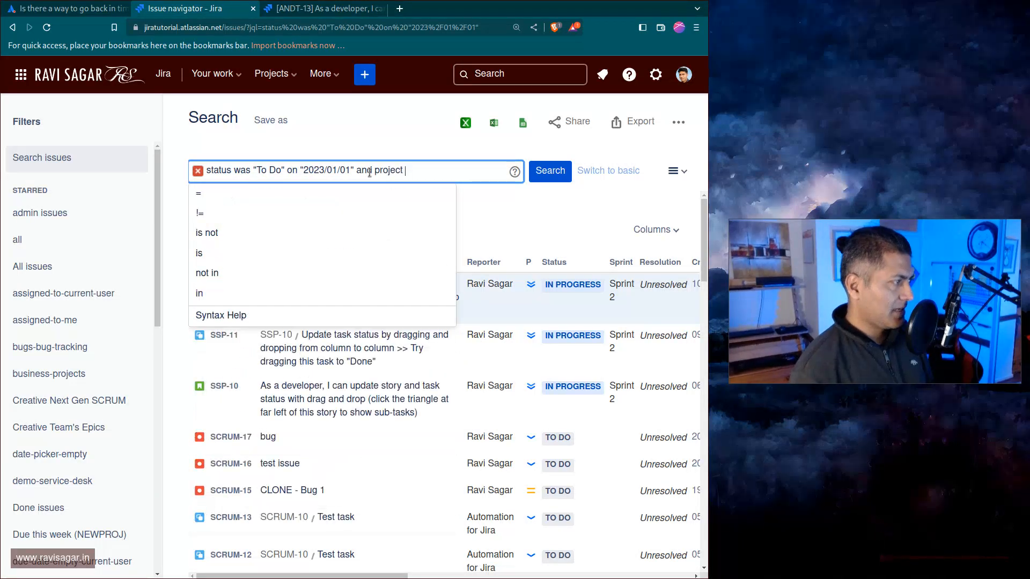
{"action": "type", "text": "= "}
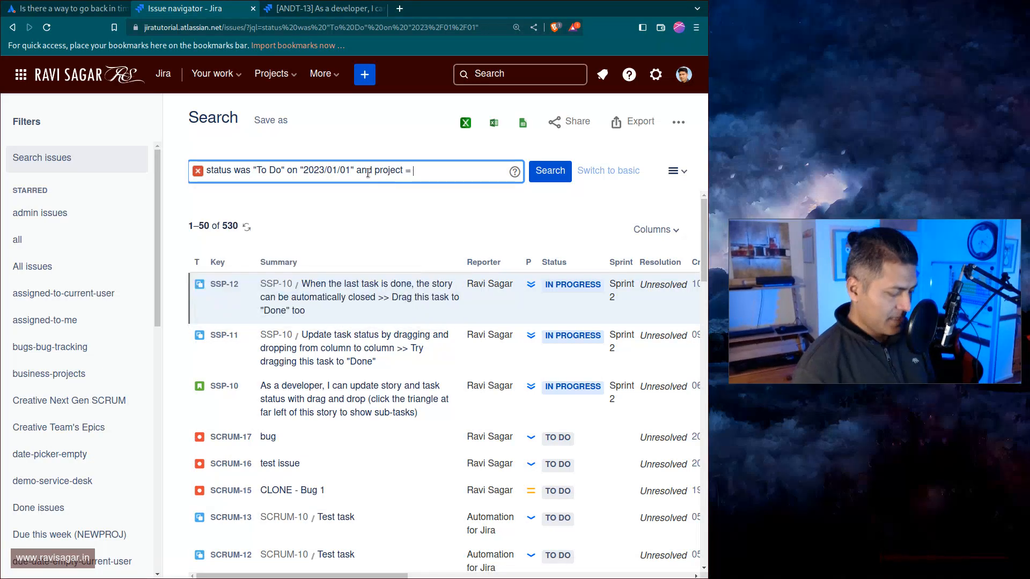
{"action": "type", "text": "ANDT"}
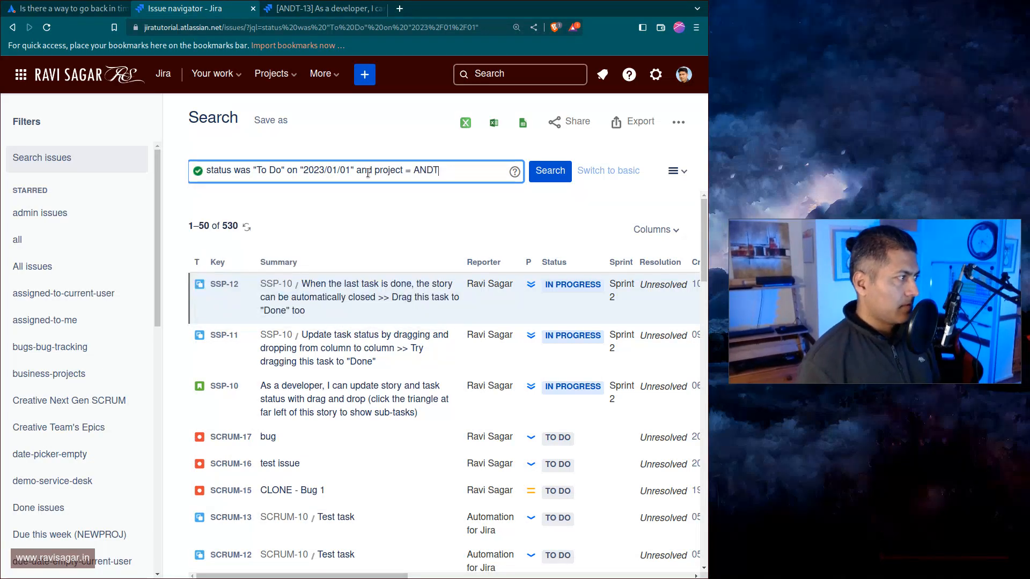
{"action": "left_click", "coordinate": [539, 178]}
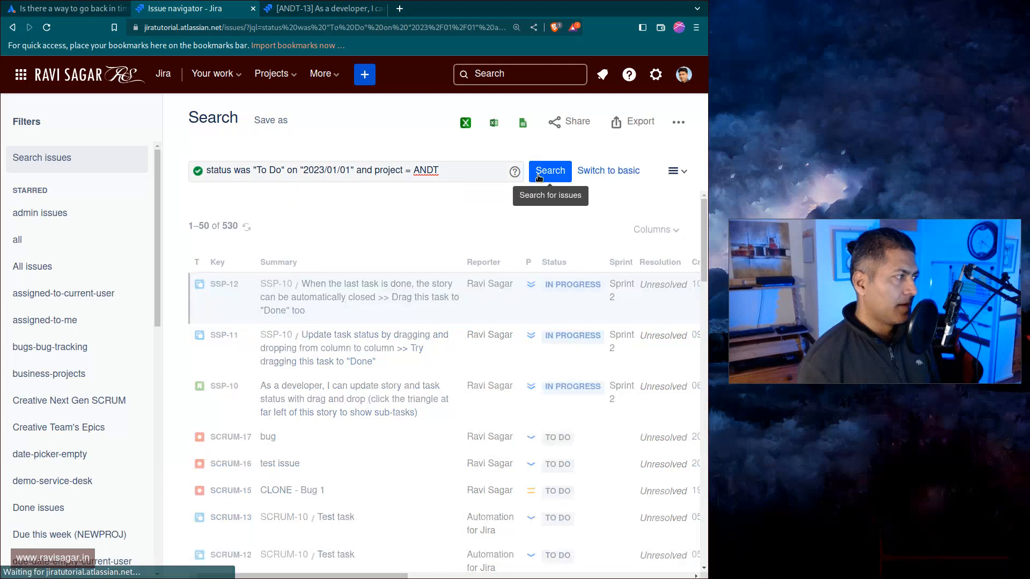
{"action": "scroll", "coordinate": [413, 374], "scroll_direction": "down", "scroll_amount": 4}
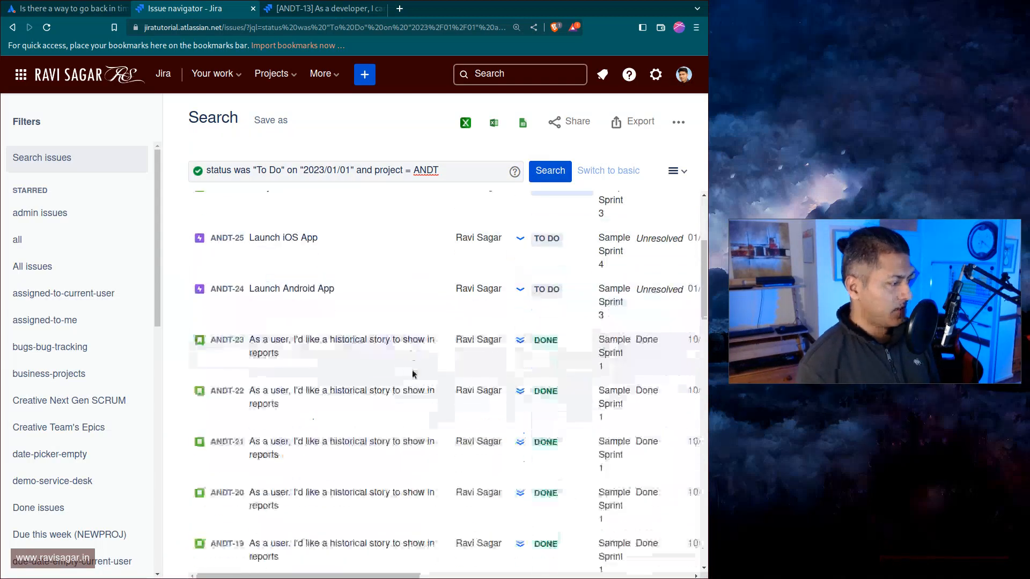
{"action": "scroll", "coordinate": [413, 374], "scroll_direction": "down", "scroll_amount": 4}
{"action": "scroll", "coordinate": [418, 370], "scroll_direction": "down", "scroll_amount": 5}
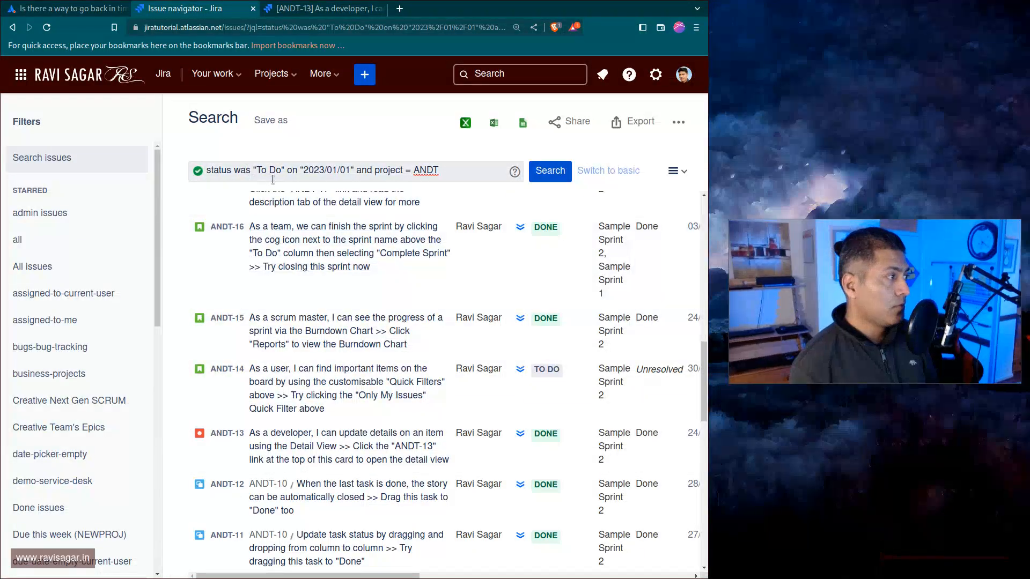
Change the query date to 2022/12/25, run the search and scroll through the results.
{"action": "left_click", "coordinate": [336, 172]}
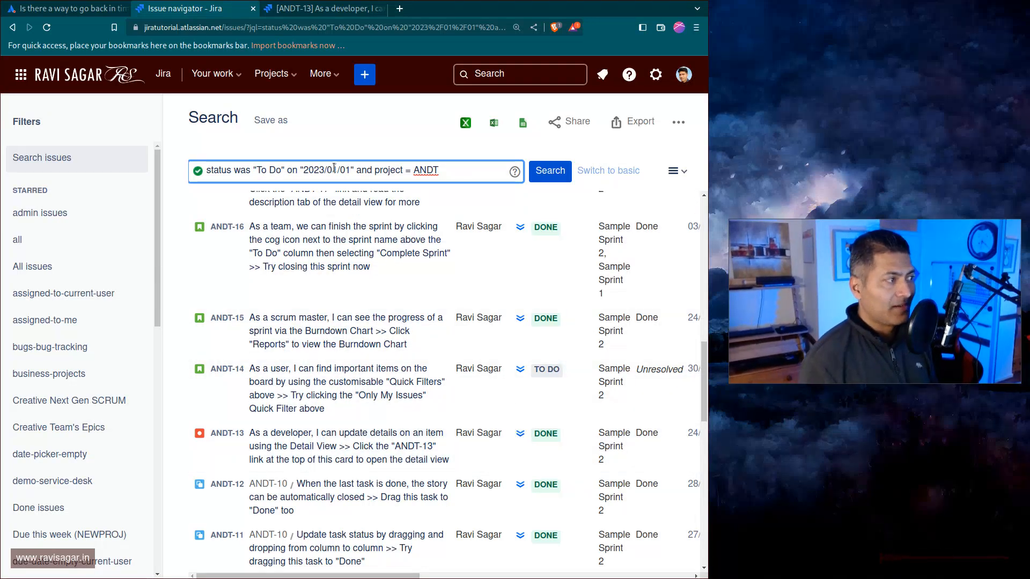
{"action": "key", "text": "BackSpace"}
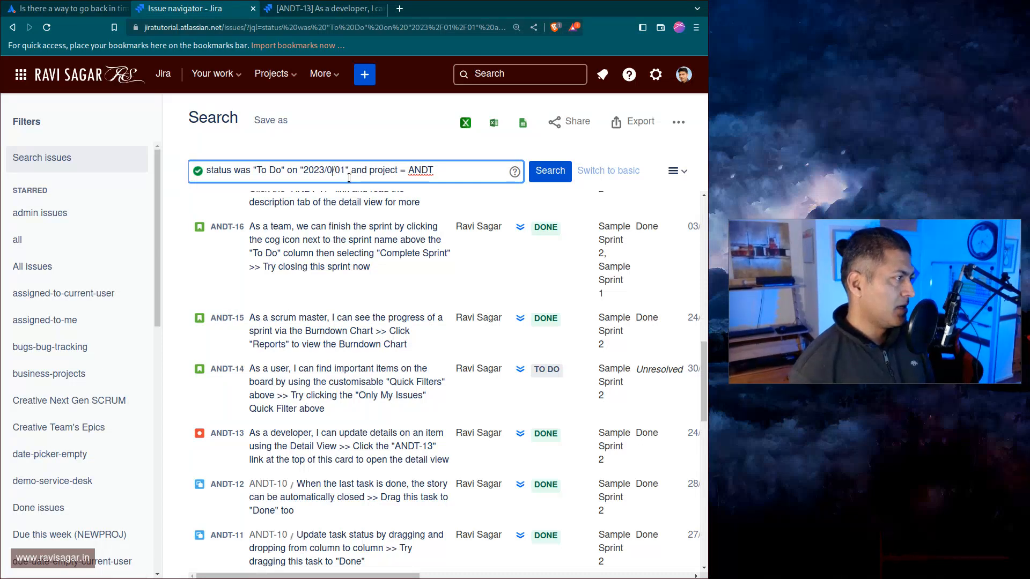
{"action": "key", "text": "BackSpace"}
{"action": "type", "text": "12"}
{"action": "key", "text": "BackSpace"}
{"action": "type", "text": "2"}
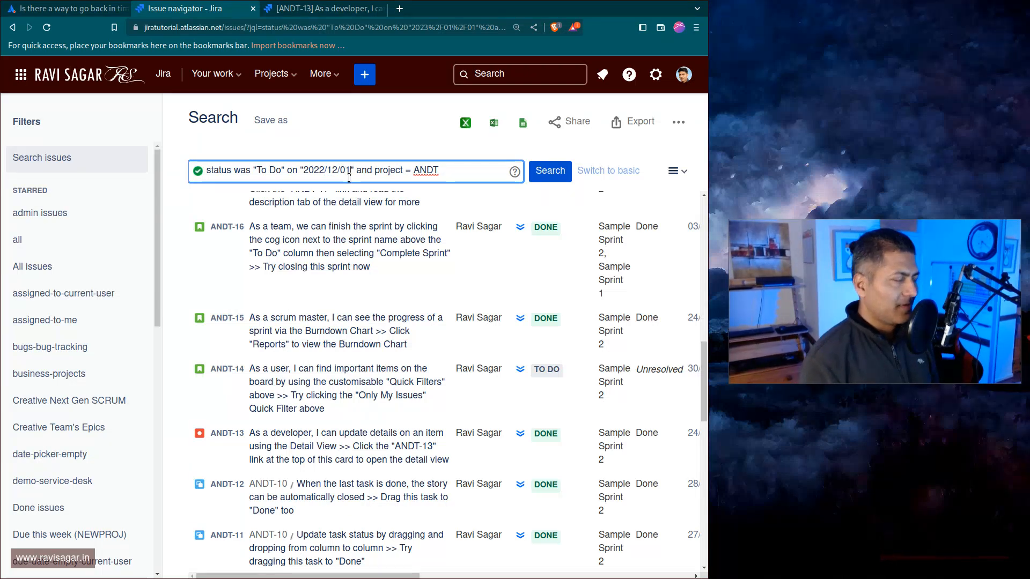
{"action": "key", "text": "BackSpace"}
{"action": "key", "text": "BackSpace"}
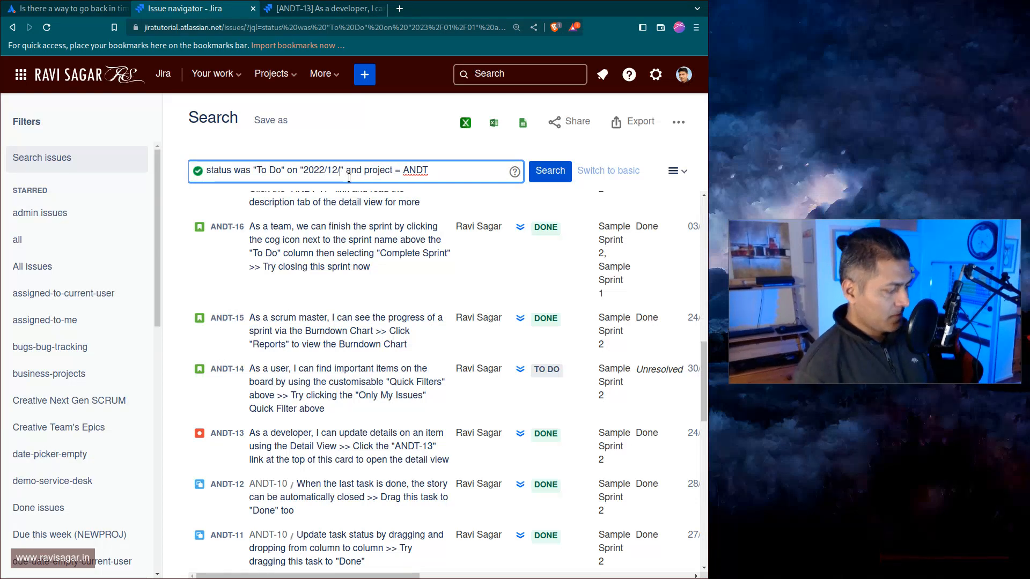
{"action": "type", "text": "25"}
{"action": "key", "text": "Return"}
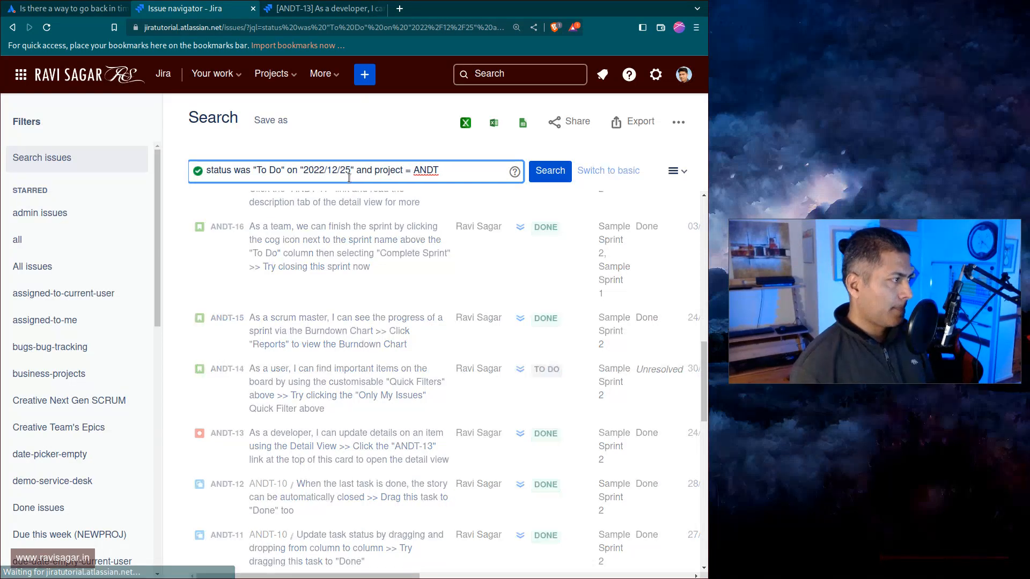
{"action": "scroll", "coordinate": [334, 407], "scroll_direction": "down", "scroll_amount": 7}
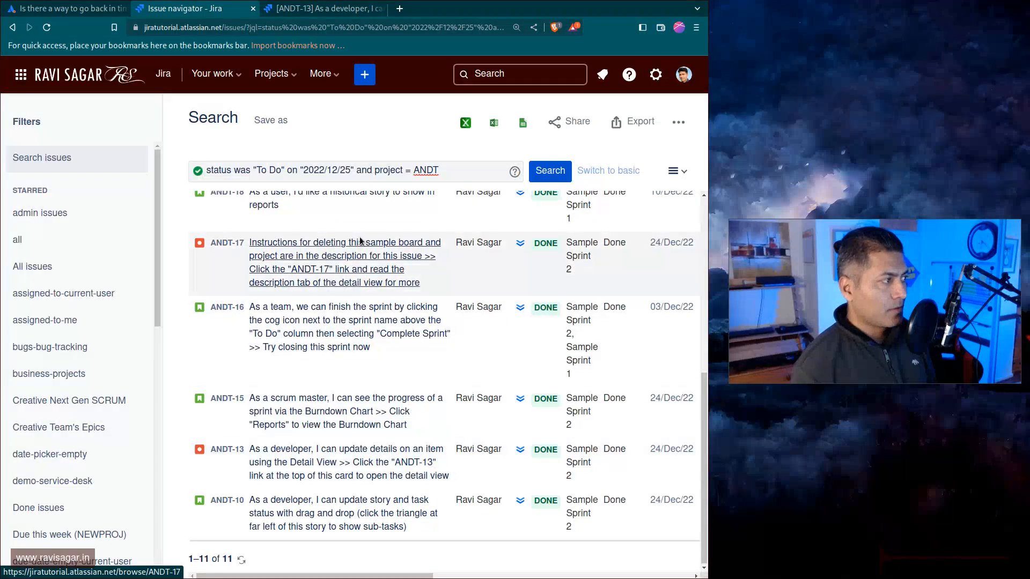
Change the query date to 2023/02/01 and run the search.
{"action": "left_click", "coordinate": [317, 170]}
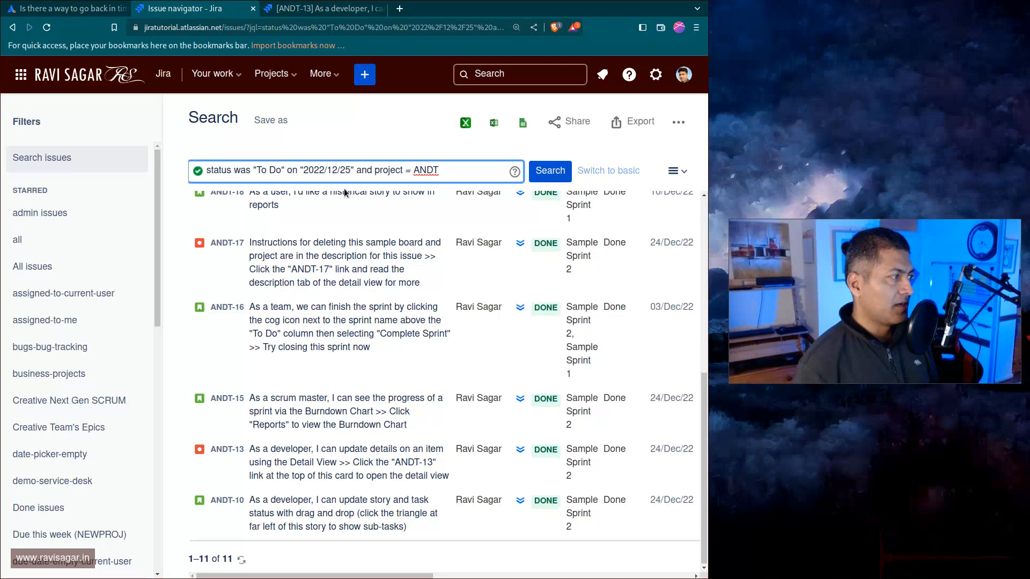
{"action": "key", "text": "BackSpace"}
{"action": "type", "text": "3"}
{"action": "key", "text": "Right"}
{"action": "key", "text": "Right"}
{"action": "key", "text": "Right"}
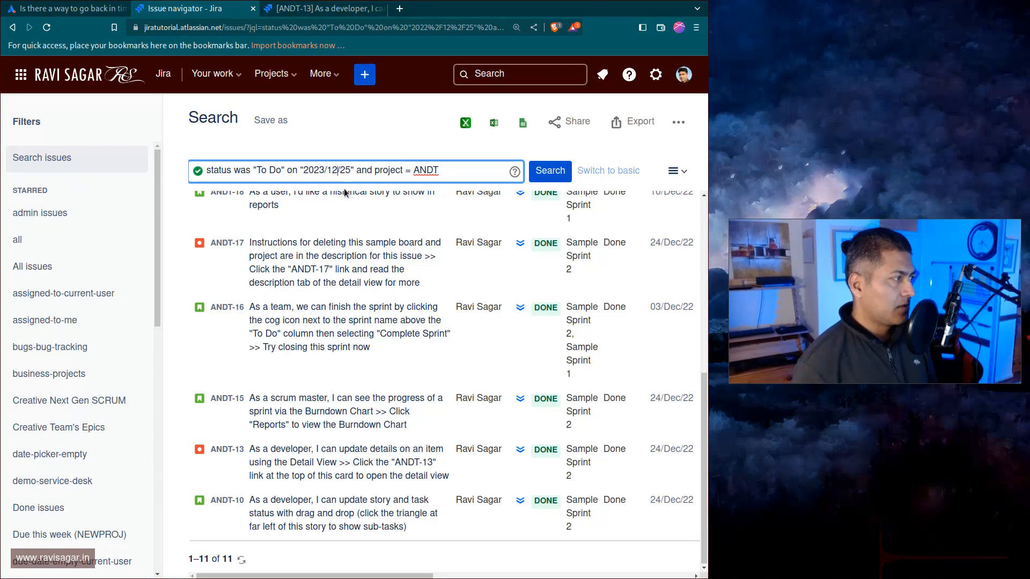
{"action": "key", "text": "BackSpace"}
{"action": "key", "text": "BackSpace"}
{"action": "type", "text": "02"}
{"action": "key", "text": "Right"}
{"action": "key", "text": "Right"}
{"action": "key", "text": "Right"}
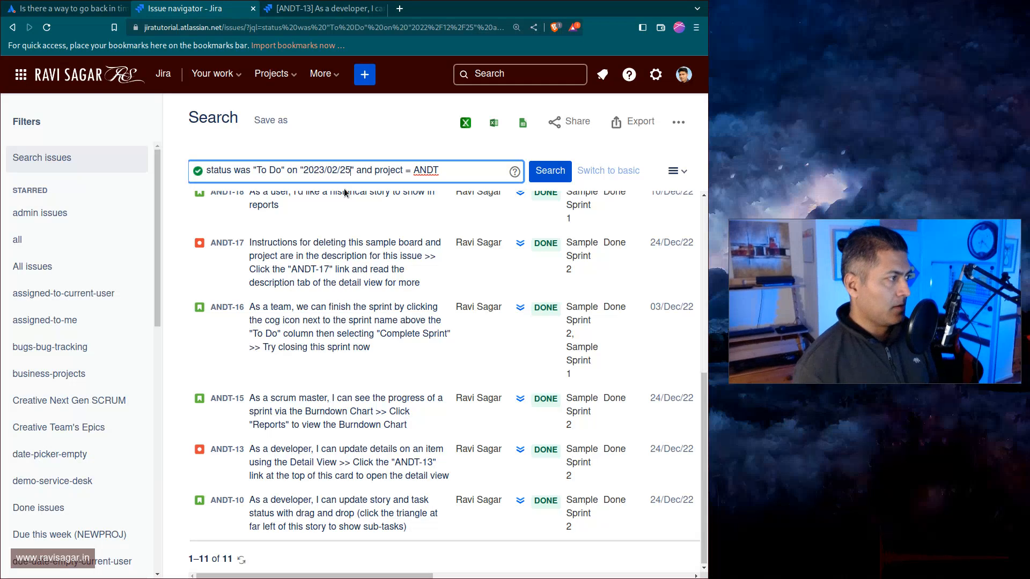
{"action": "key", "text": "BackSpace"}
{"action": "key", "text": "BackSpace"}
{"action": "type", "text": "01"}
{"action": "key", "text": "Return"}
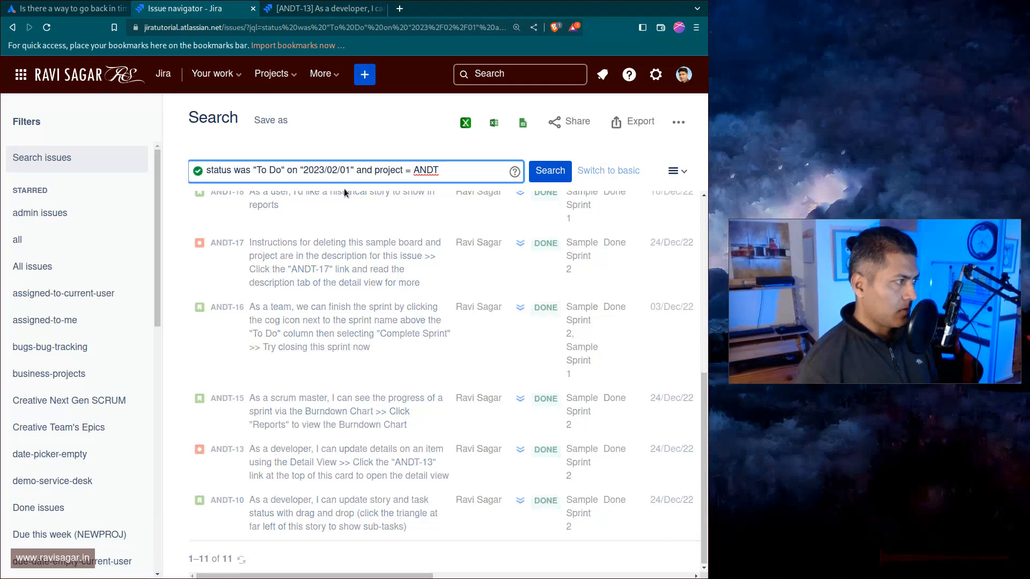
Browse the search results and their statuses.
{"action": "scroll", "coordinate": [388, 334], "scroll_direction": "down", "scroll_amount": 7}
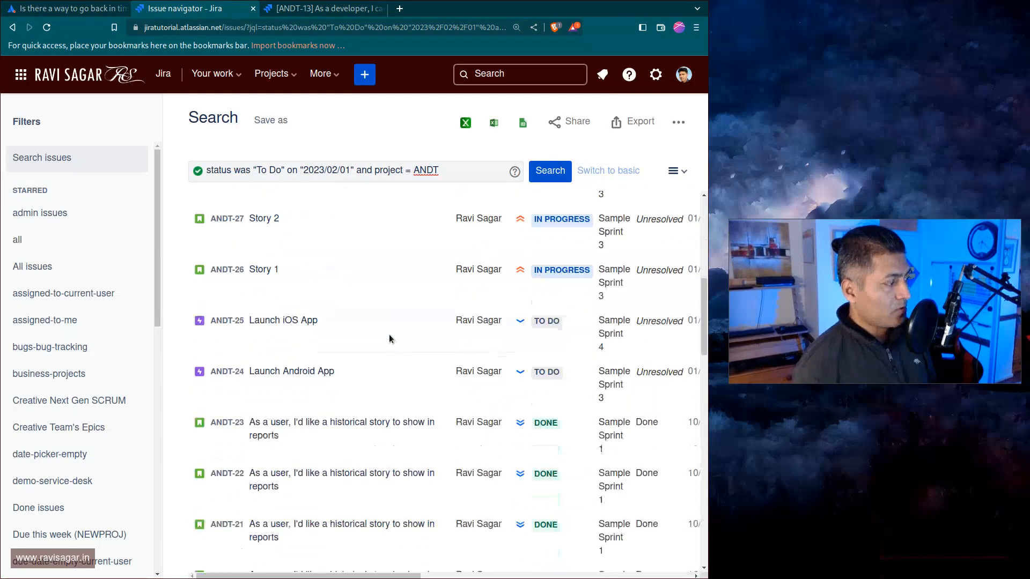
{"action": "scroll", "coordinate": [389, 338], "scroll_direction": "down", "scroll_amount": 10}
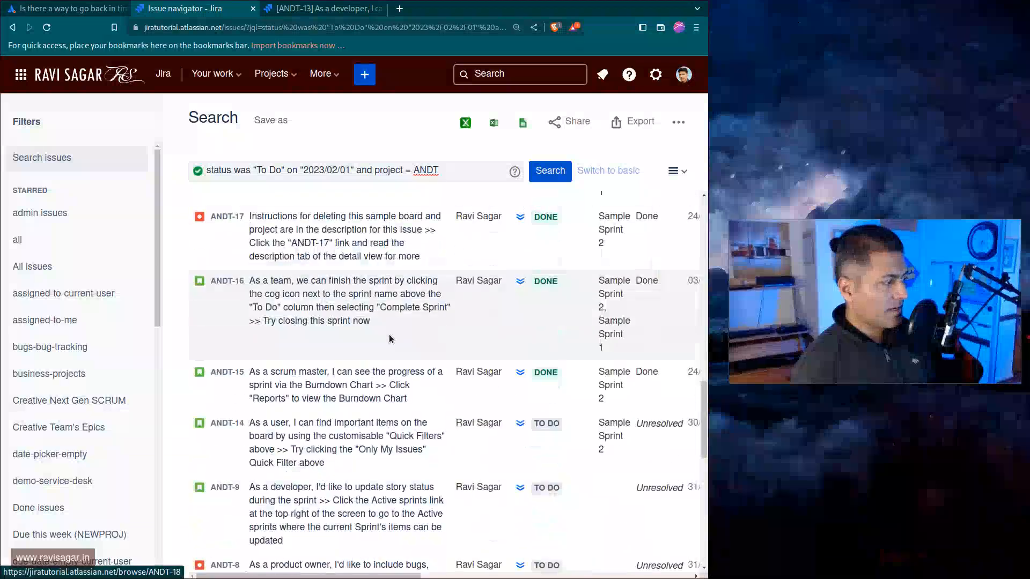
{"action": "scroll", "coordinate": [390, 338], "scroll_direction": "down", "scroll_amount": 6}
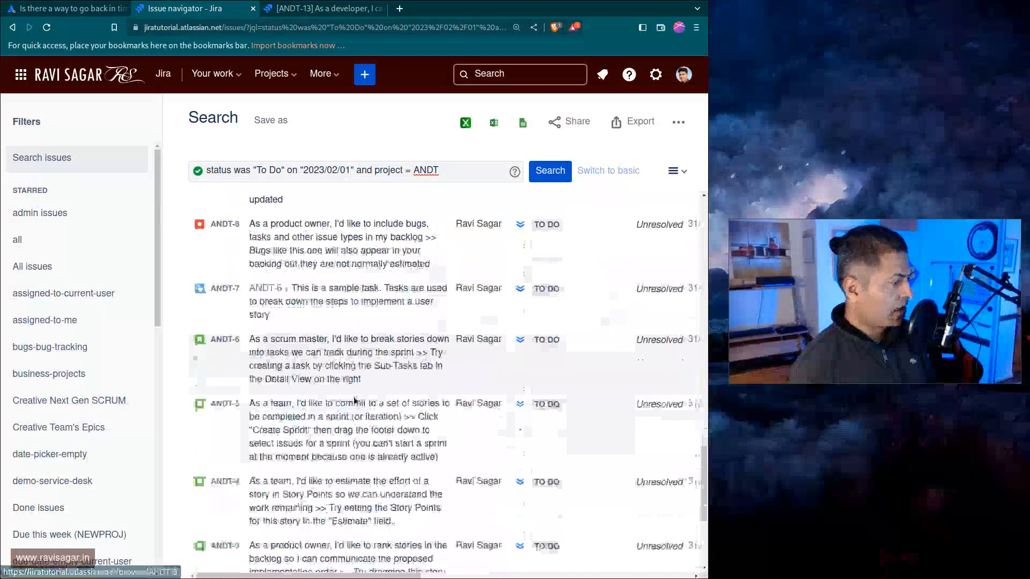
{"action": "scroll", "coordinate": [354, 400], "scroll_direction": "down", "scroll_amount": 3}
{"action": "scroll", "coordinate": [365, 413], "scroll_direction": "up", "scroll_amount": 6}
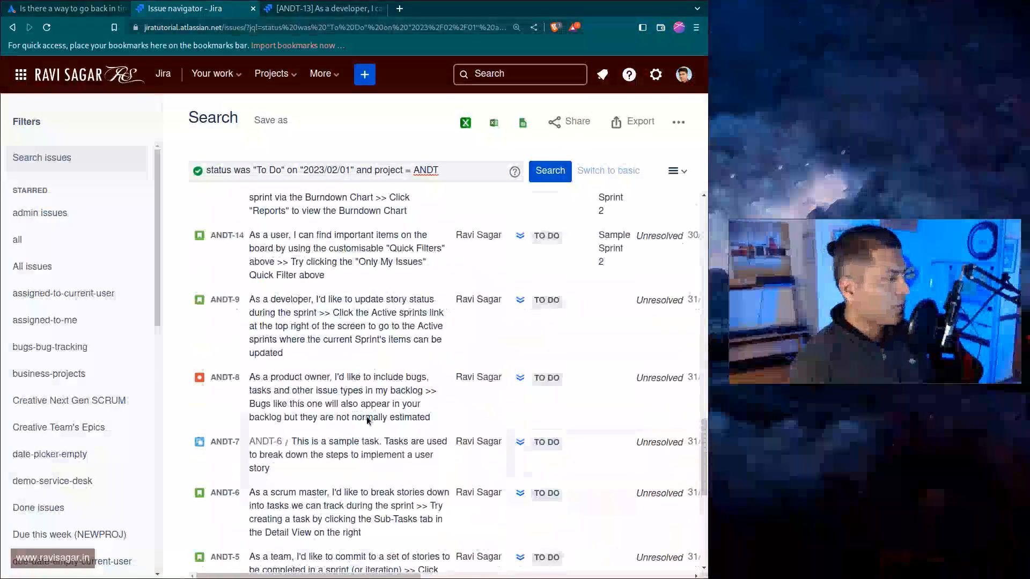
{"action": "scroll", "coordinate": [368, 419], "scroll_direction": "up", "scroll_amount": 3}
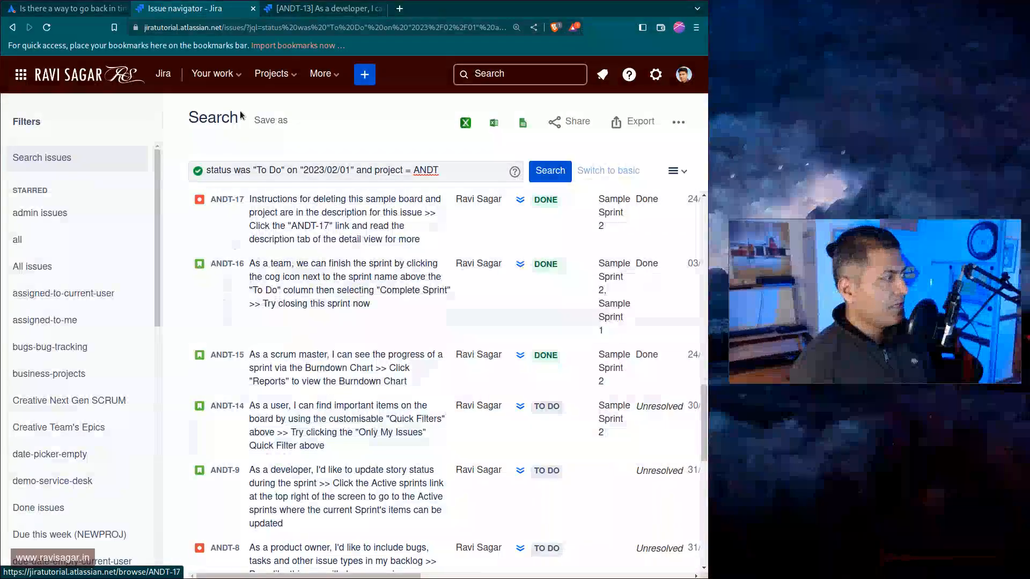
Open ravisagar.in in a new tab and go to the Mastering eazyBI Reports course page.
{"action": "left_click", "coordinate": [67, 8]}
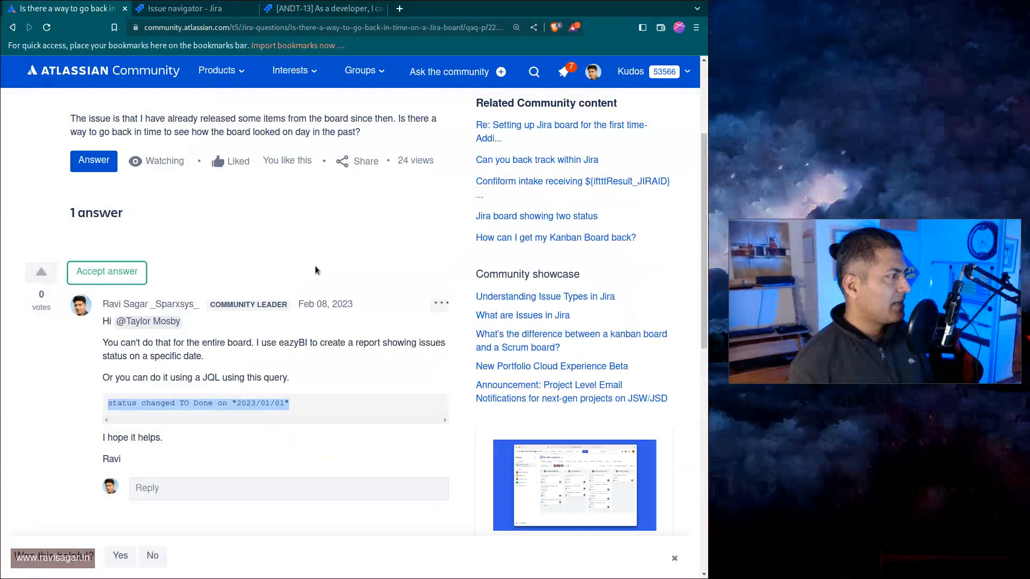
{"action": "left_click", "coordinate": [353, 278]}
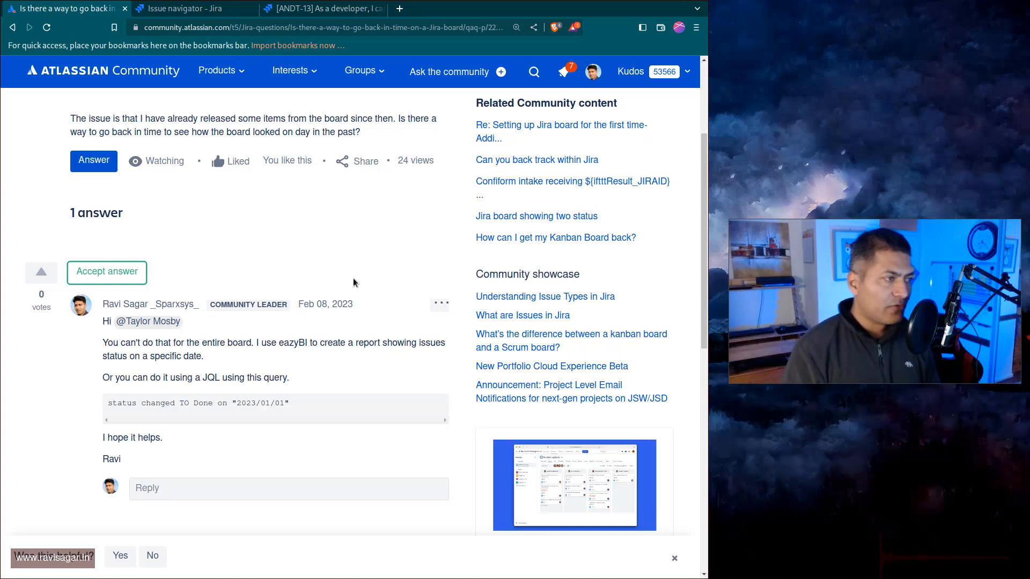
{"action": "key", "text": "ctrl+t"}
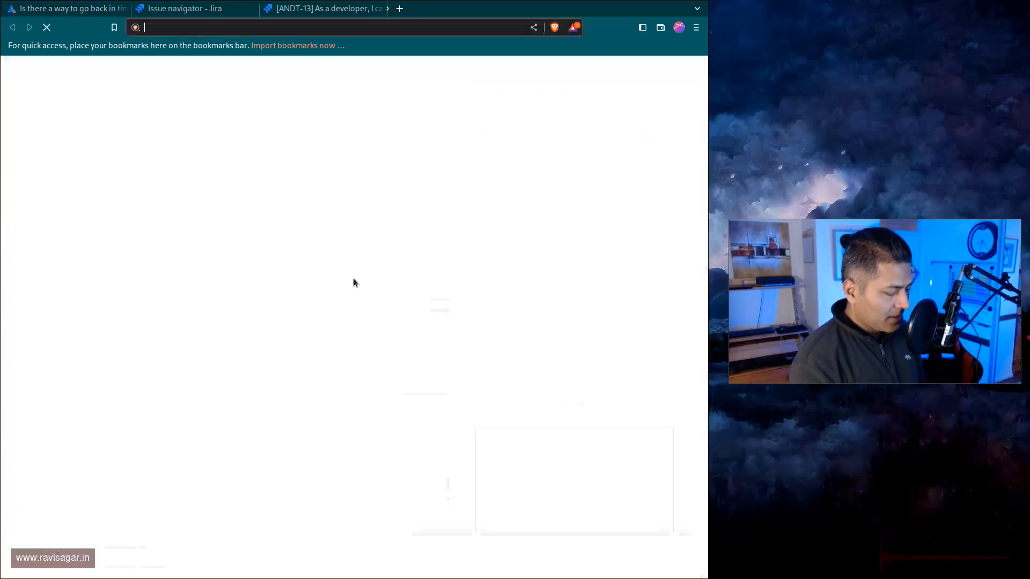
{"action": "type", "text": "ravisagar.in"}
{"action": "key", "text": "Return"}
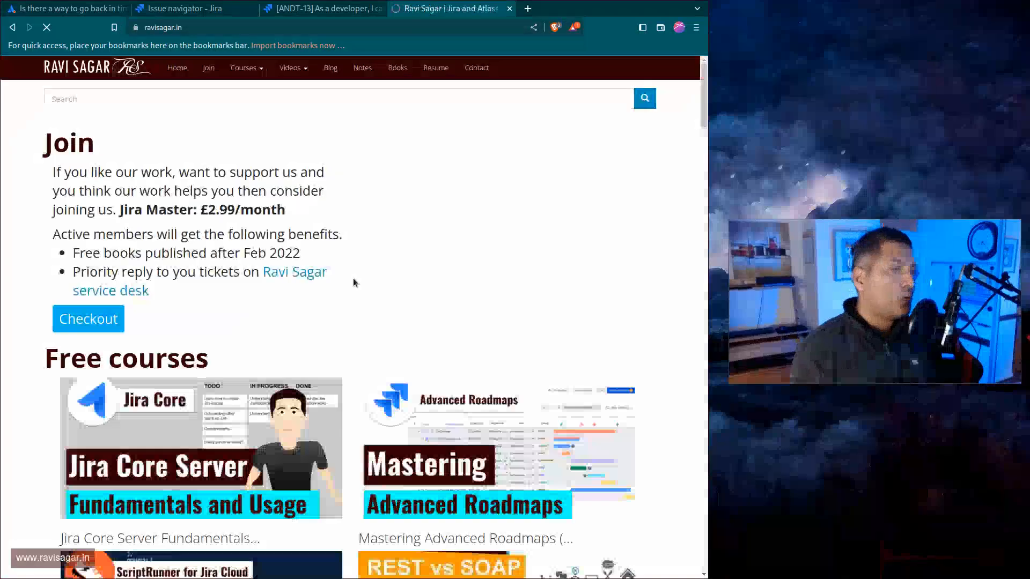
{"action": "left_click", "coordinate": [249, 73]}
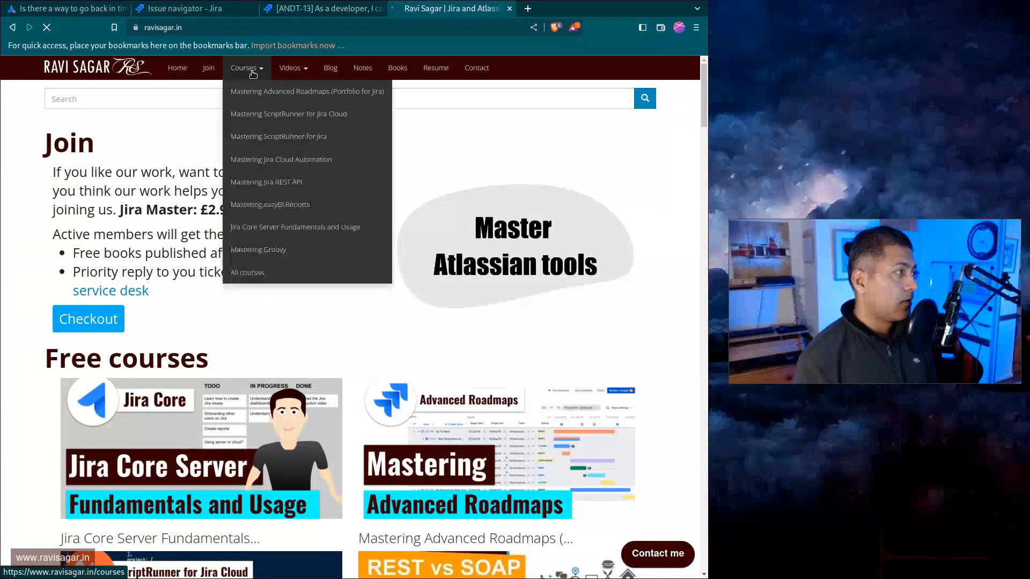
{"action": "left_click", "coordinate": [260, 203]}
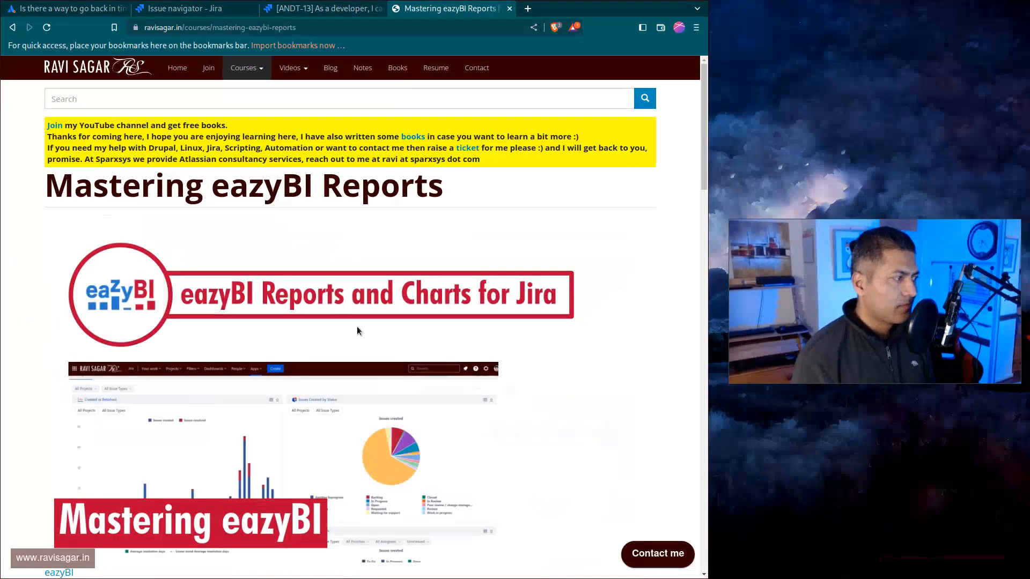
Browse the course's video list and search the page for "history".
{"action": "scroll", "coordinate": [454, 270], "scroll_direction": "down", "scroll_amount": 12}
{"action": "scroll", "coordinate": [454, 270], "scroll_direction": "down", "scroll_amount": 7}
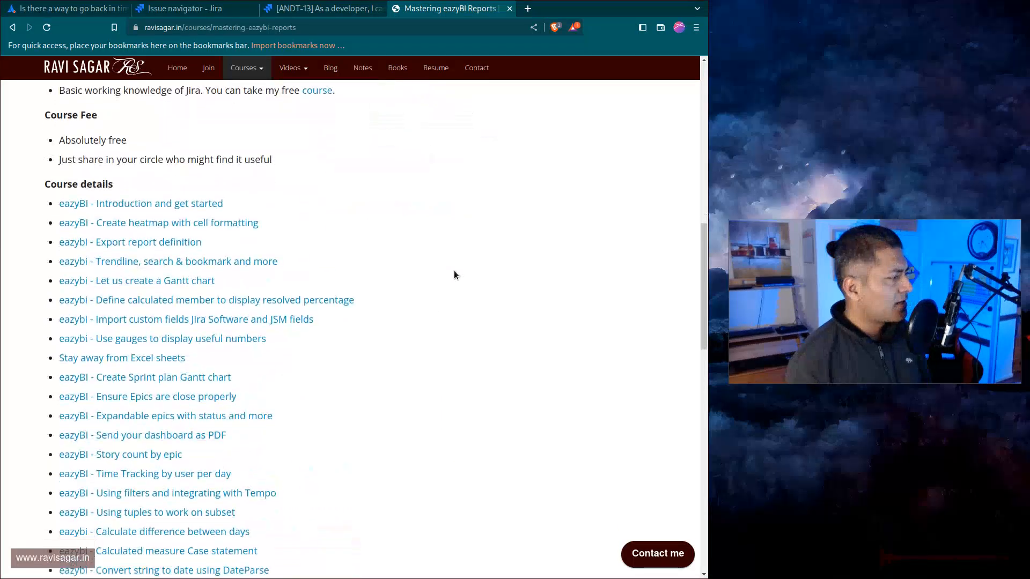
{"action": "scroll", "coordinate": [429, 276], "scroll_direction": "up", "scroll_amount": 6}
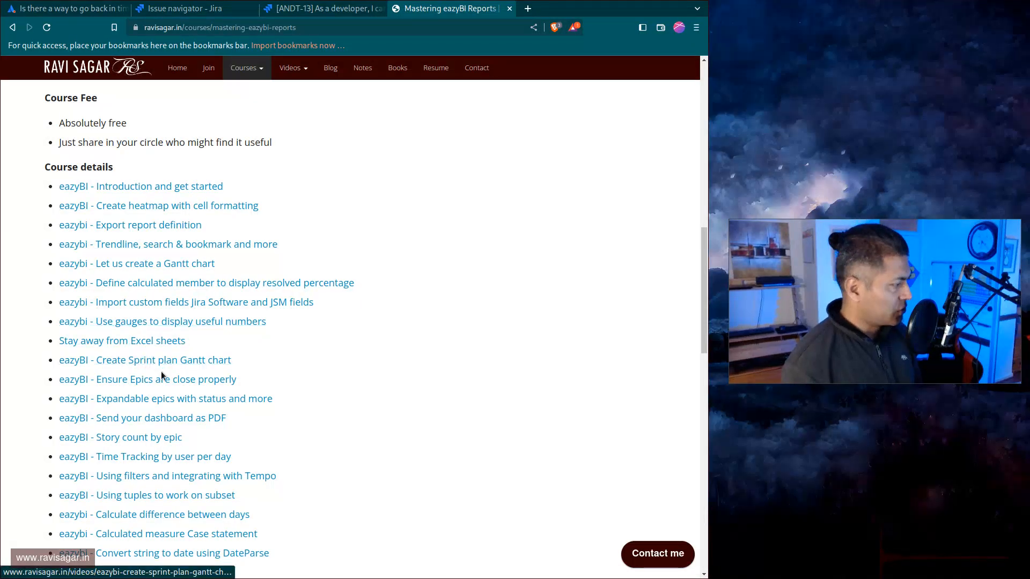
{"action": "scroll", "coordinate": [214, 390], "scroll_direction": "down", "scroll_amount": 1}
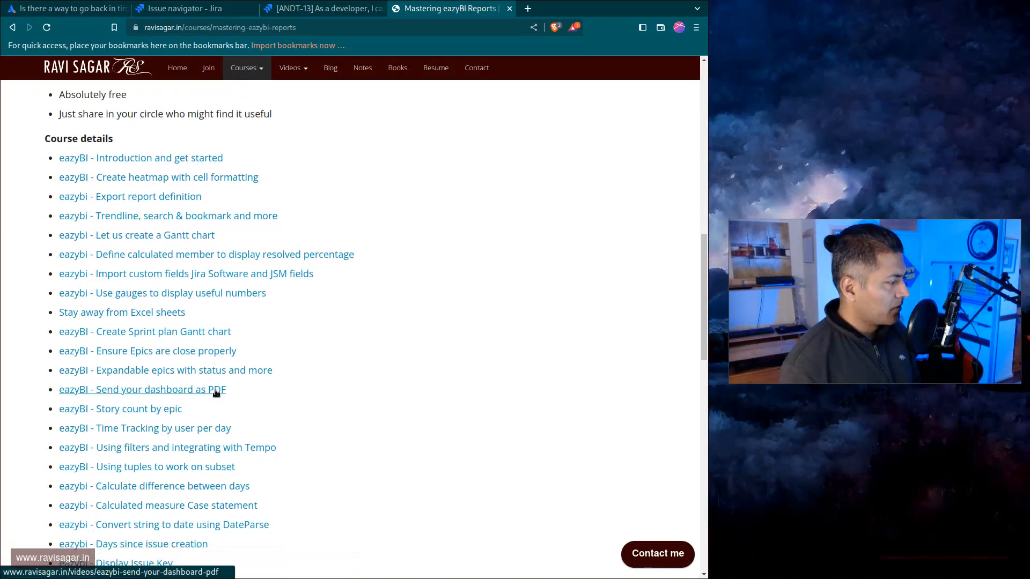
{"action": "scroll", "coordinate": [216, 391], "scroll_direction": "down", "scroll_amount": 3}
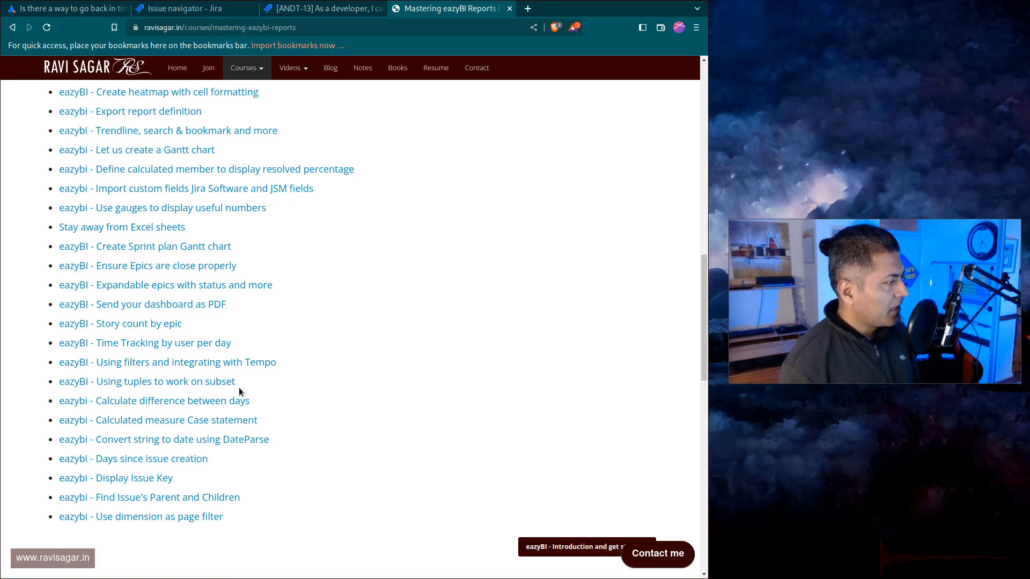
{"action": "key", "text": "ctrl+f"}
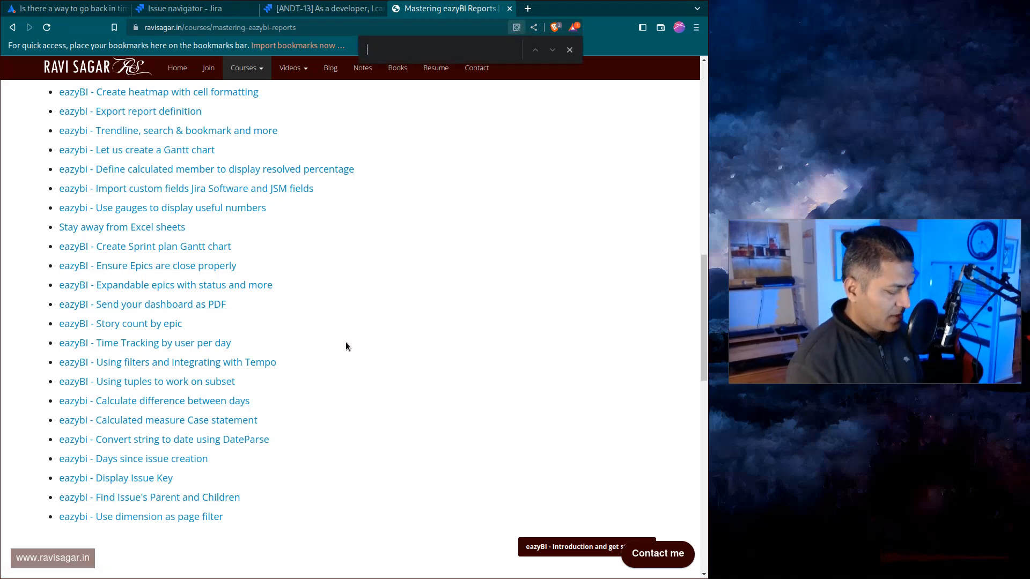
{"action": "type", "text": "history"}
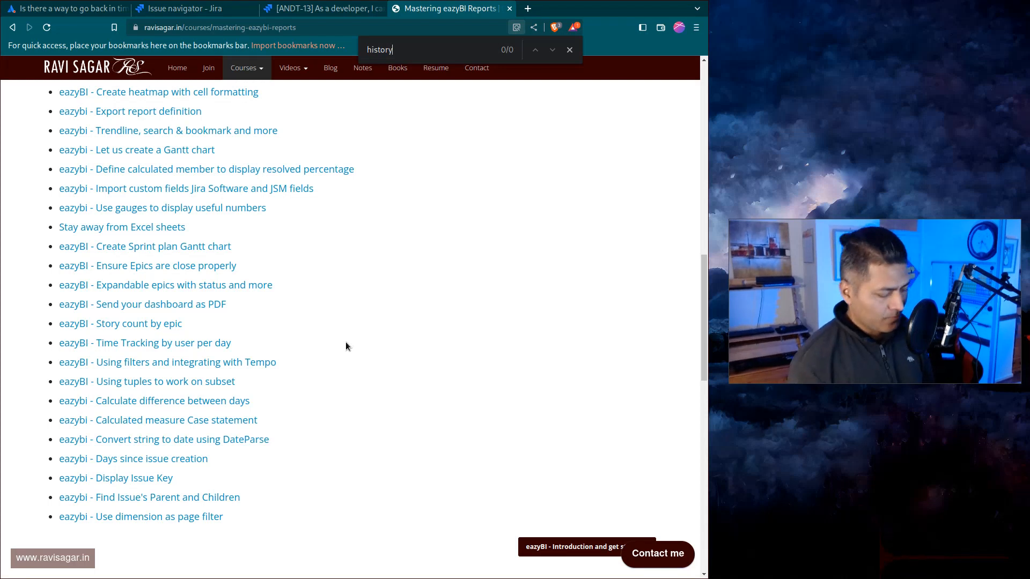
{"action": "scroll", "coordinate": [346, 346], "scroll_direction": "up", "scroll_amount": 8}
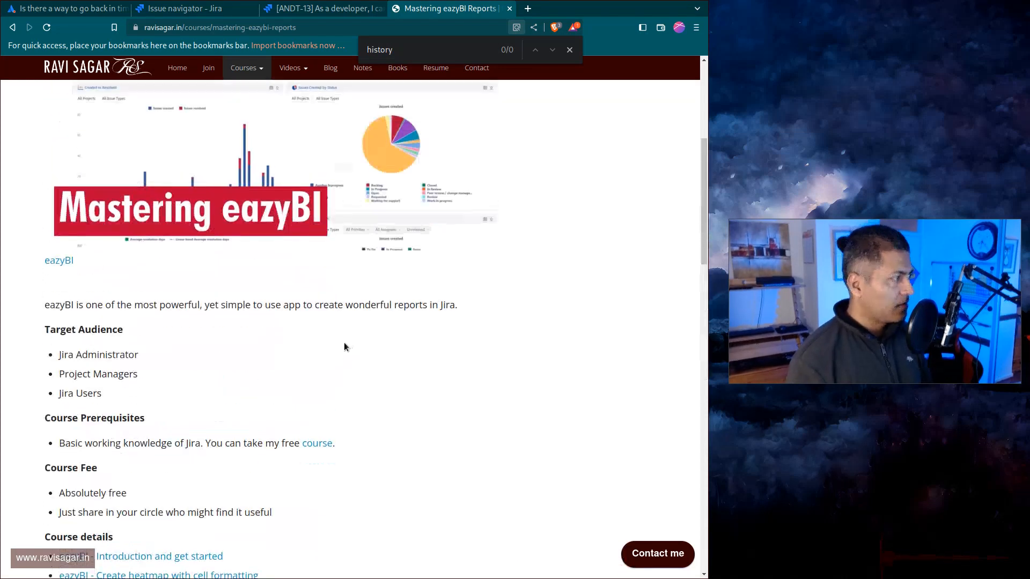
{"action": "scroll", "coordinate": [344, 347], "scroll_direction": "up", "scroll_amount": 5}
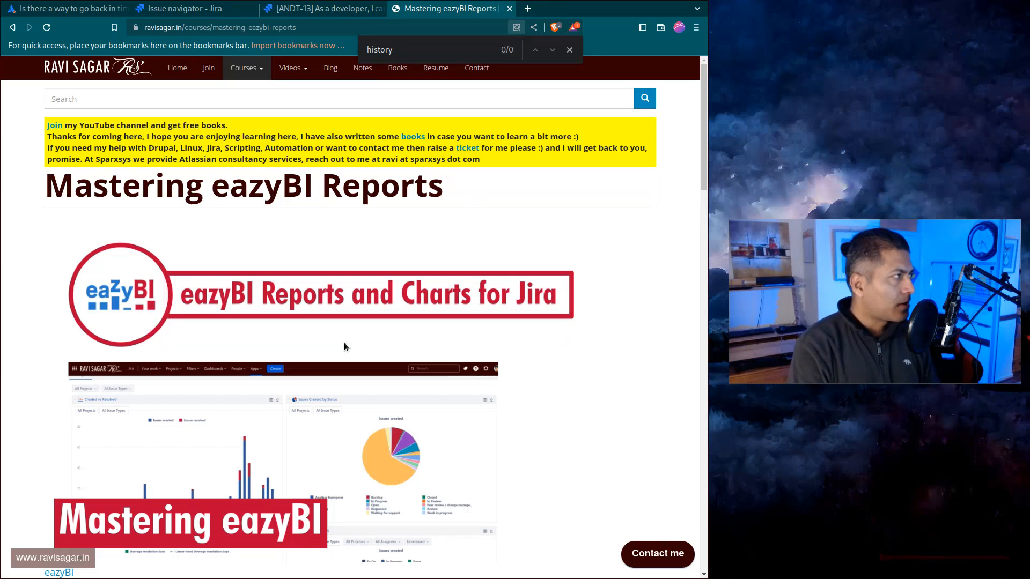
Switch back to the community question tab and scroll to the top of the question.
{"action": "key", "text": "ctrl+shift+Tab"}
{"action": "key", "text": "ctrl+shift+Tab"}
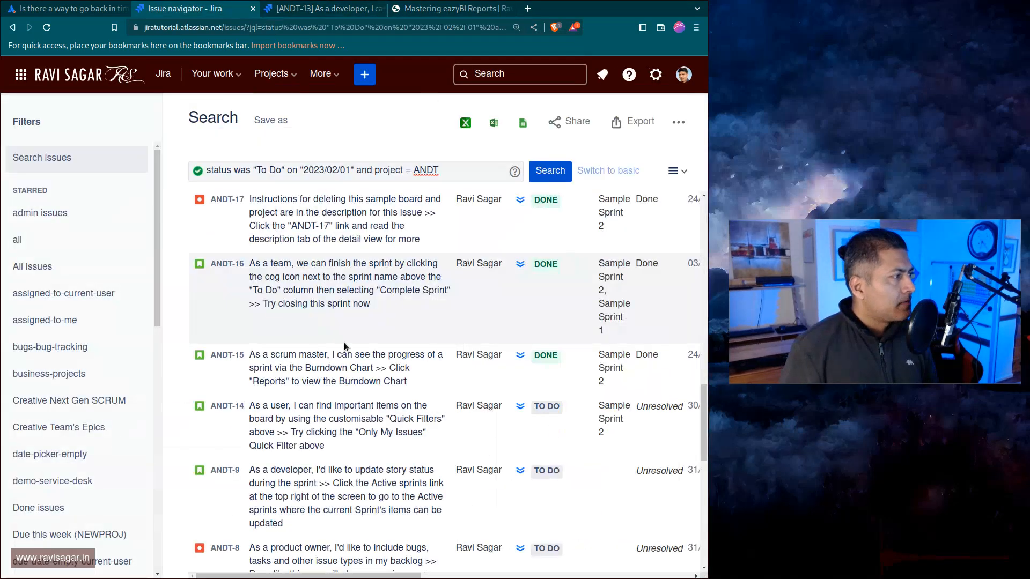
{"action": "key", "text": "ctrl+shift+Tab"}
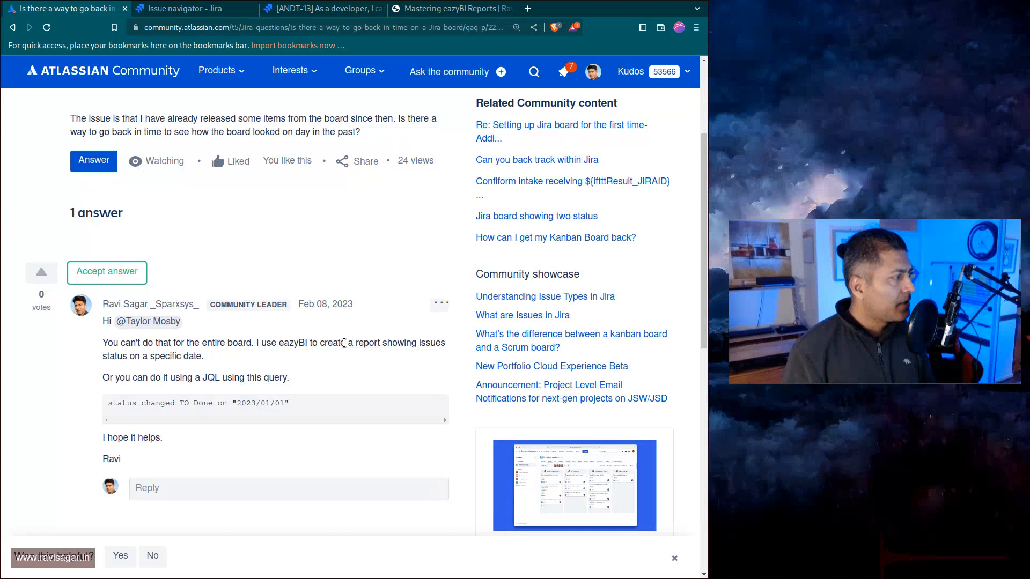
{"action": "scroll", "coordinate": [344, 342], "scroll_direction": "up", "scroll_amount": 3}
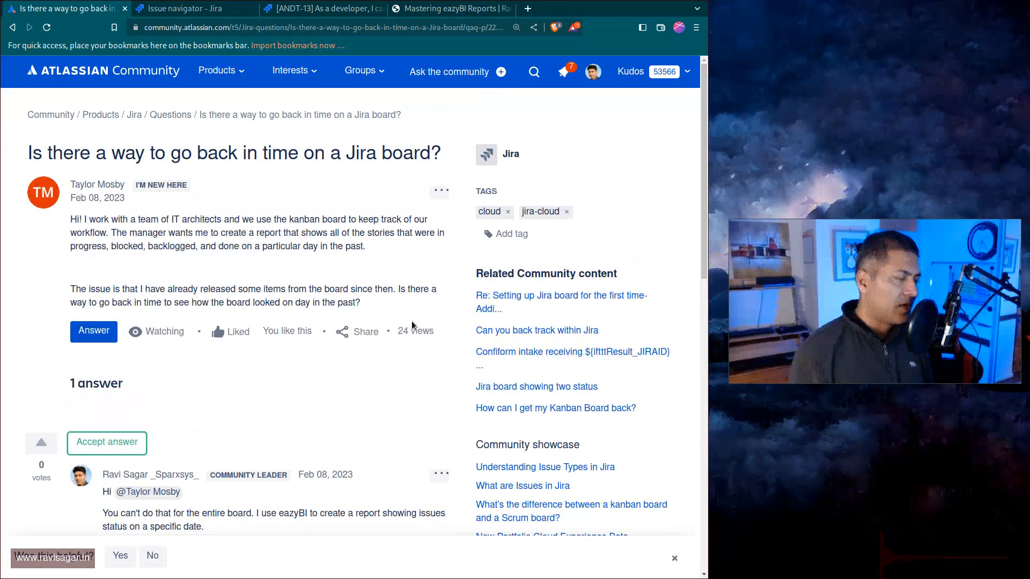